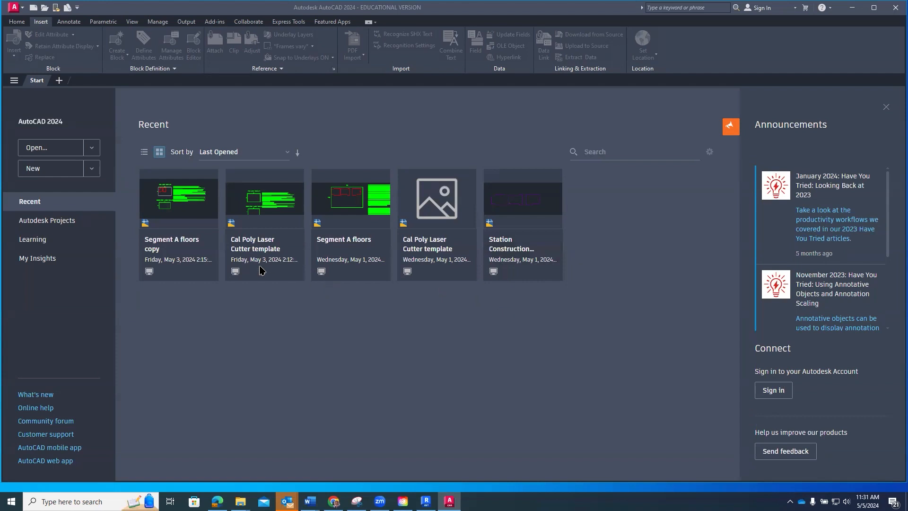
Open the recent Cal Poly Laser Cutter template drawing despite its foreign origin and bring its templates and instructions into view
{"action": "left_click", "coordinate": [265, 242]}
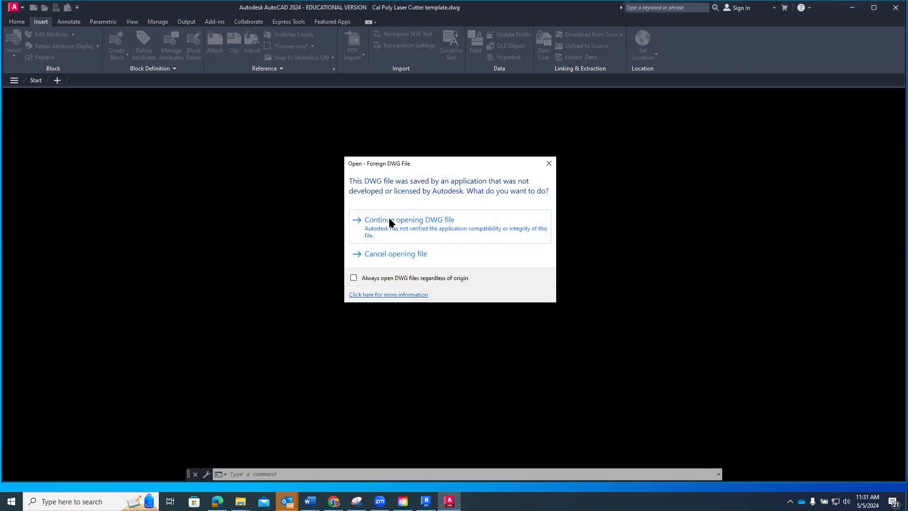
{"action": "left_click", "coordinate": [402, 224]}
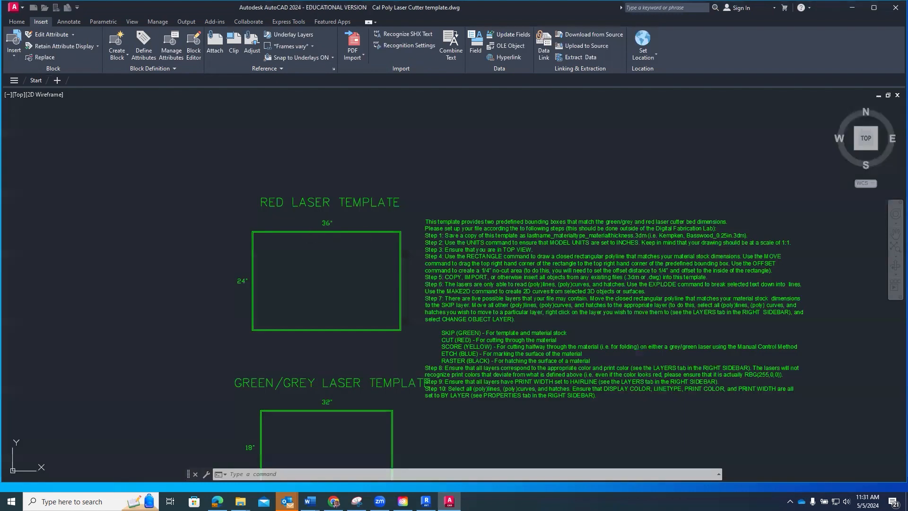
{"action": "scroll", "coordinate": [293, 259], "scroll_direction": "down", "scroll_amount": 2}
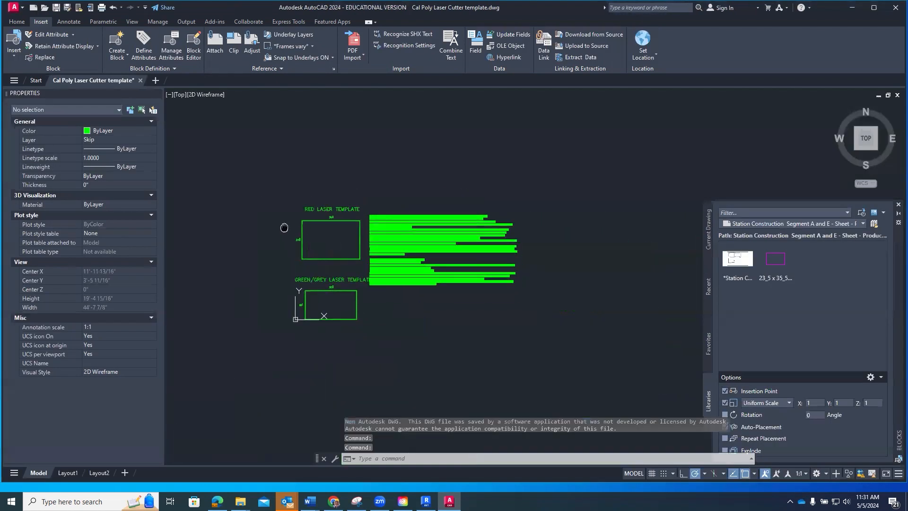
{"action": "scroll", "coordinate": [394, 232], "scroll_direction": "up", "scroll_amount": 1}
{"action": "scroll", "coordinate": [394, 235], "scroll_direction": "up", "scroll_amount": 2}
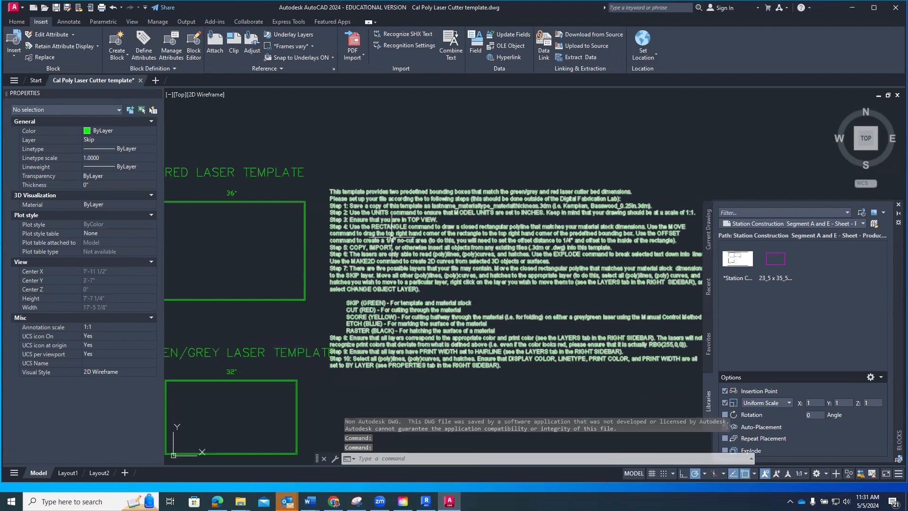
{"action": "middle_click_drag", "start_coordinate": [392, 235], "coordinate": [443, 213]}
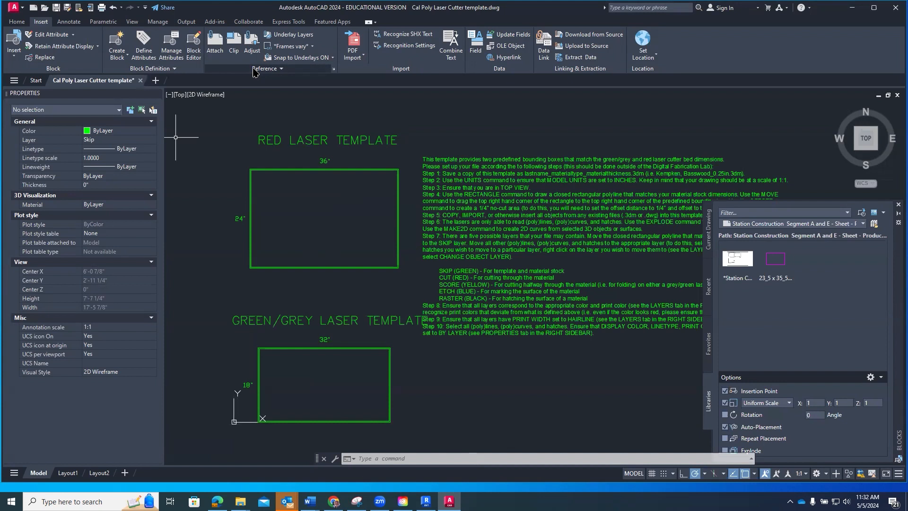
Save the template as a new drawing named "Segment A floors demo" in the Notes folder
{"action": "left_click", "coordinate": [15, 8]}
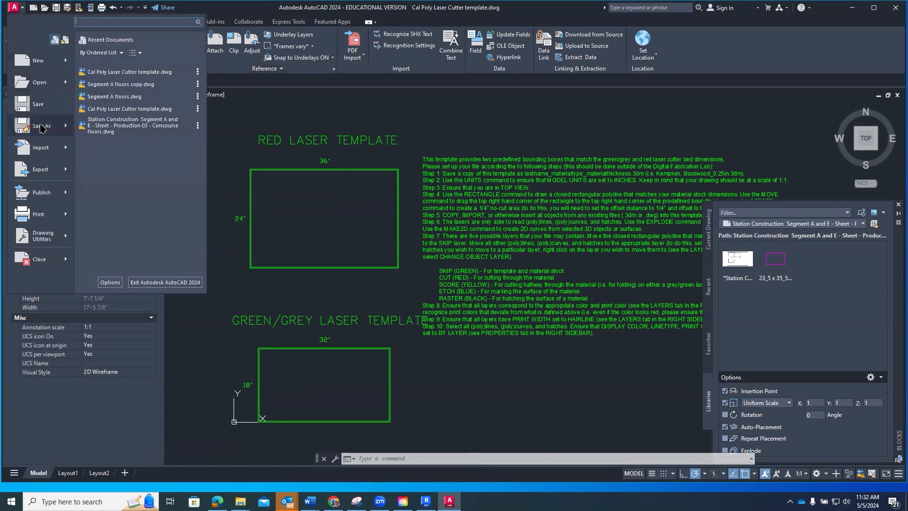
{"action": "left_click", "coordinate": [72, 124]}
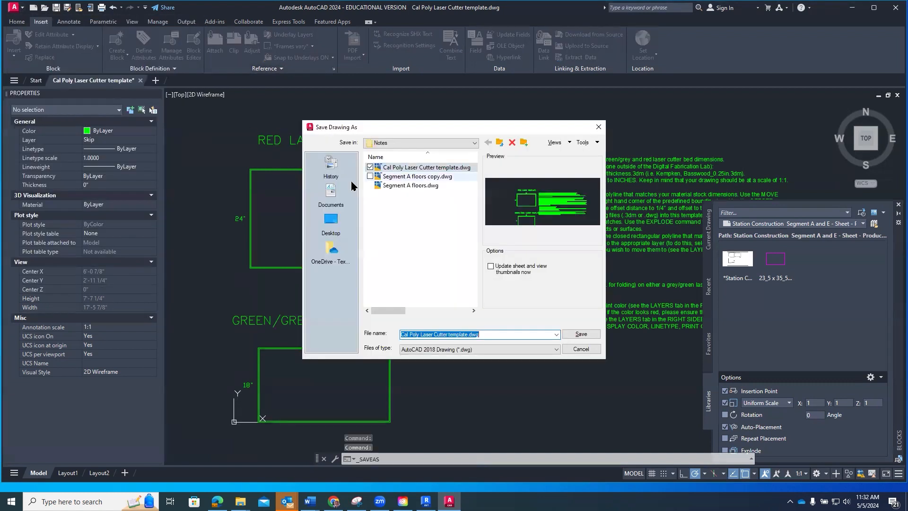
{"action": "left_click", "coordinate": [401, 187]}
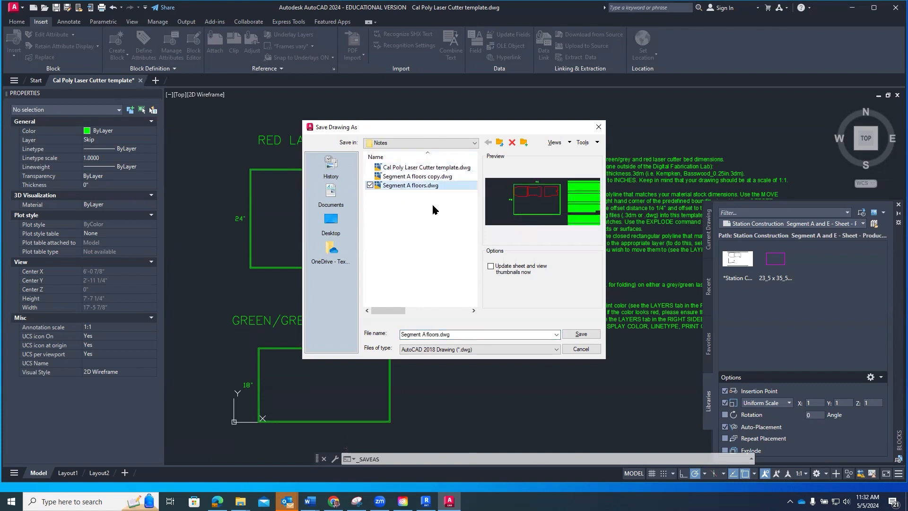
{"action": "left_click", "coordinate": [439, 336]}
{"action": "double_click", "coordinate": [438, 334]}
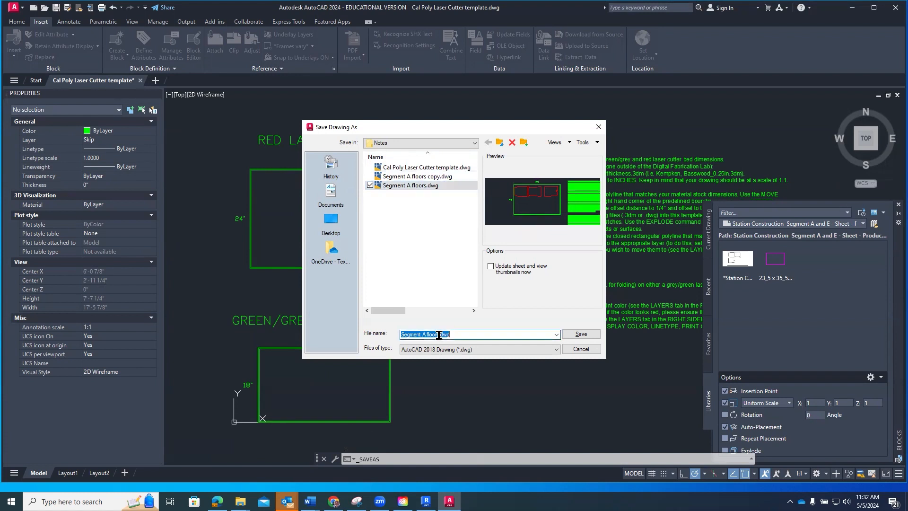
{"action": "left_click", "coordinate": [438, 335]}
{"action": "type", "text": "ddmo"}
{"action": "key", "text": "BackSpace"}
{"action": "key", "text": "BackSpace"}
{"action": "key", "text": "BackSpace"}
{"action": "type", "text": "emo"}
{"action": "left_click", "coordinate": [582, 334]}
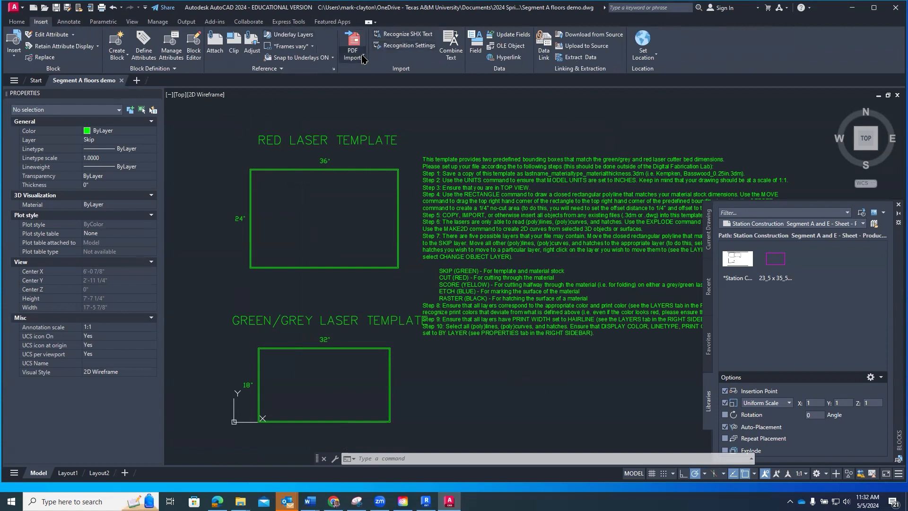
Start a PDF import with the file Station Construction Segment B Floors 04.pdf from the Laser Cut Files folder
{"action": "left_click", "coordinate": [356, 50]}
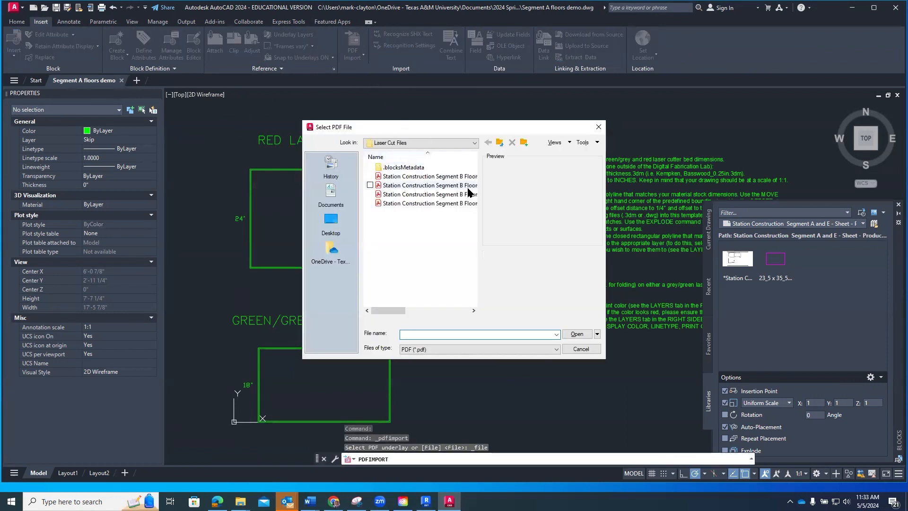
{"action": "left_click", "coordinate": [474, 310]}
{"action": "left_click", "coordinate": [473, 310]}
{"action": "left_click", "coordinate": [473, 310]}
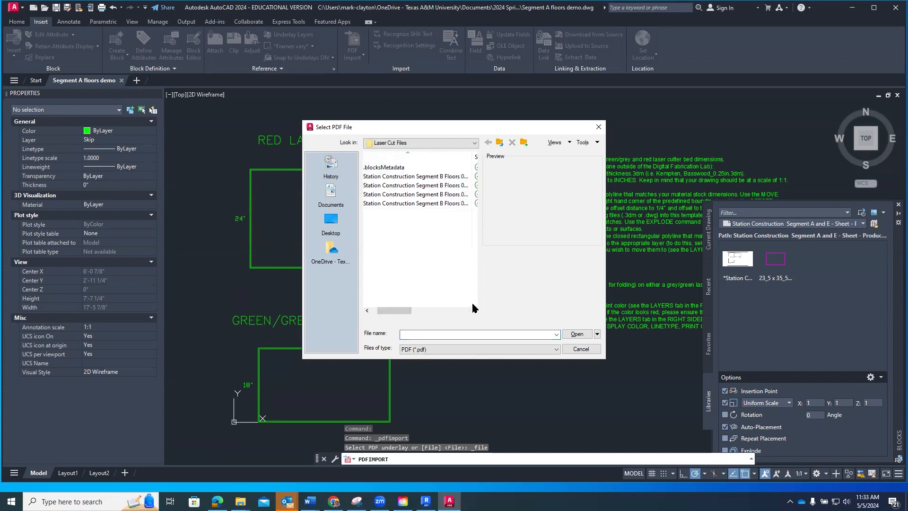
{"action": "left_click", "coordinate": [408, 179]}
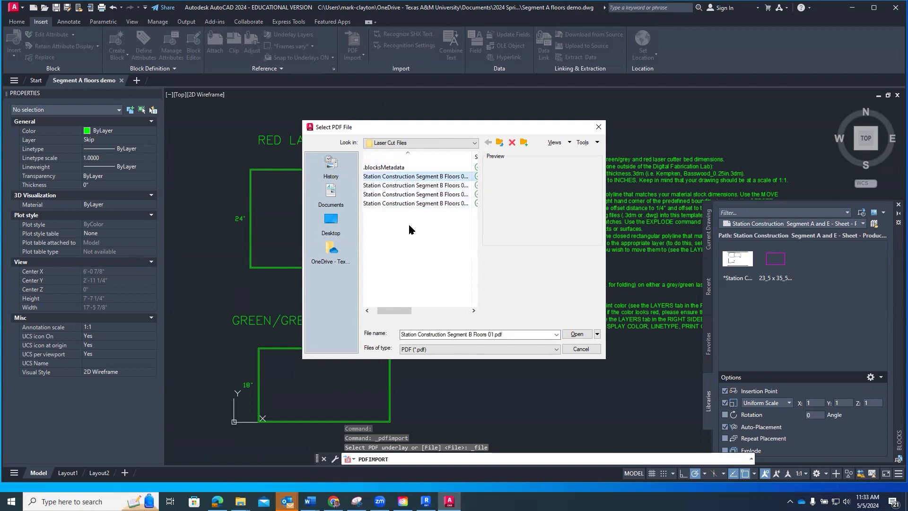
{"action": "left_click_drag", "start_coordinate": [387, 311], "coordinate": [381, 312]}
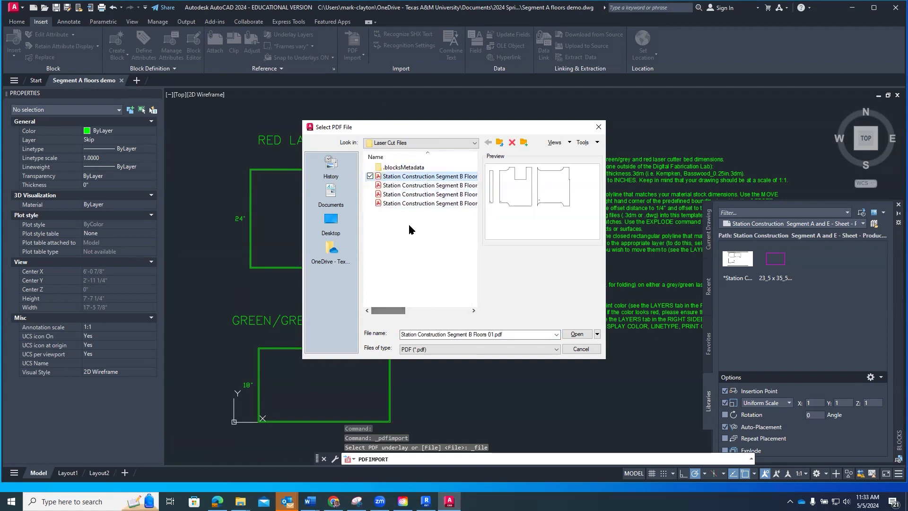
{"action": "left_click", "coordinate": [417, 204]}
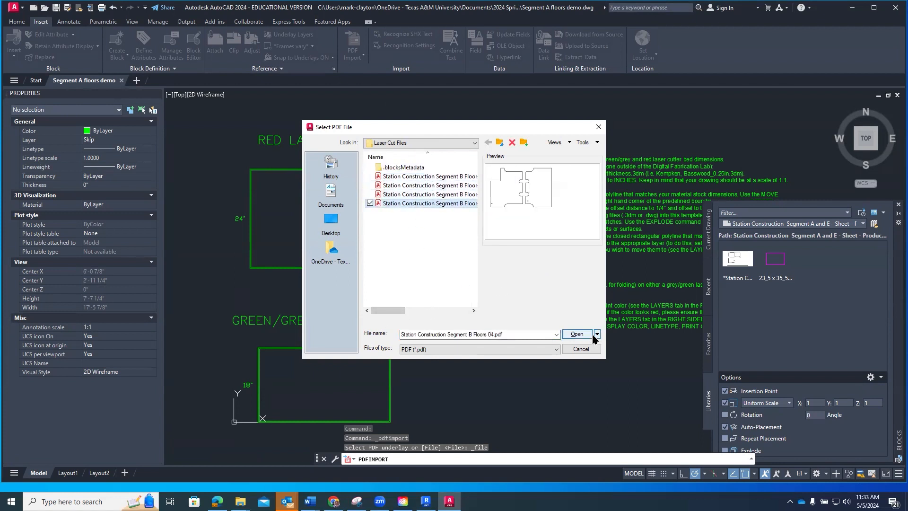
{"action": "left_click", "coordinate": [577, 335]}
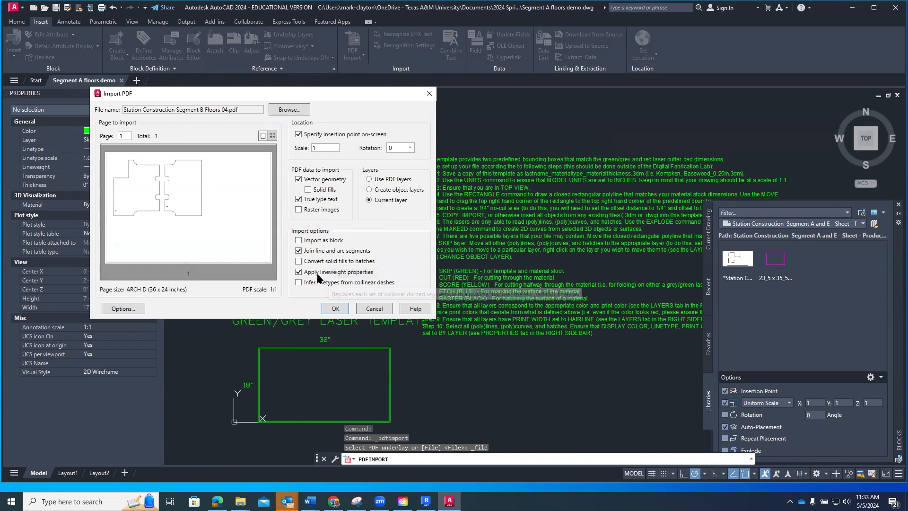
Import the PDF without lineweight properties, inserting it at the lower-left outer corner of the 36 by 24 inch red laser template
{"action": "left_click", "coordinate": [299, 273]}
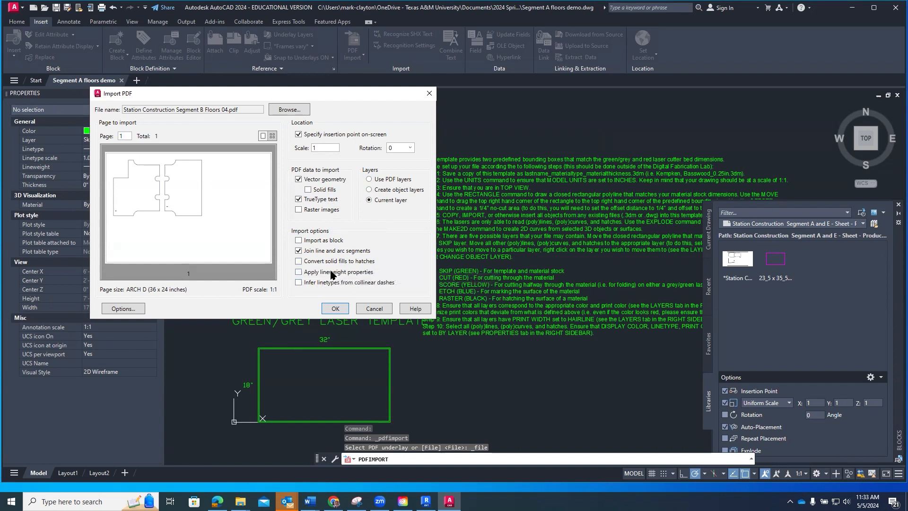
{"action": "left_click", "coordinate": [336, 308]}
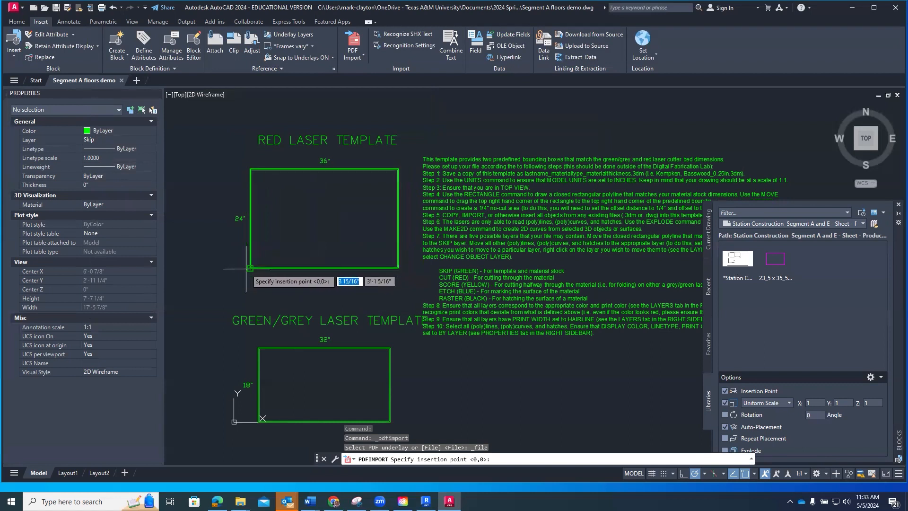
{"action": "scroll", "coordinate": [245, 268], "scroll_direction": "up", "scroll_amount": 4}
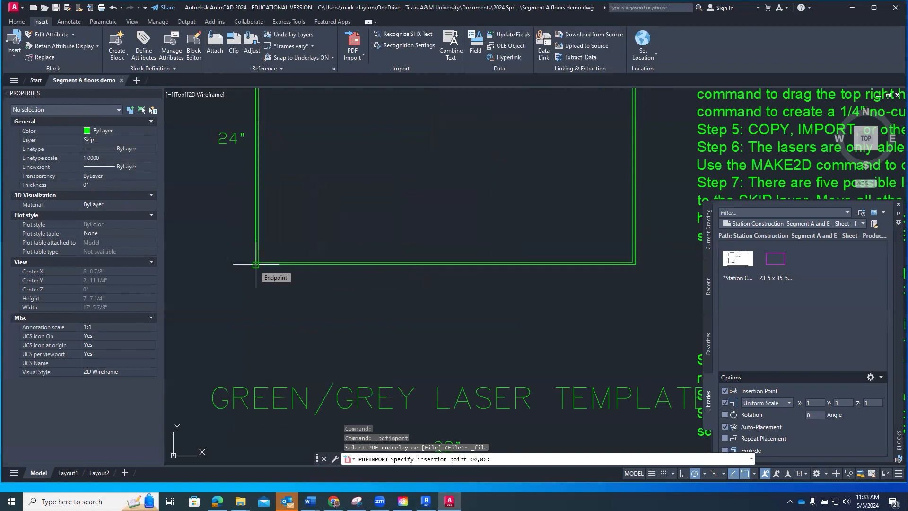
{"action": "left_click", "coordinate": [255, 265]}
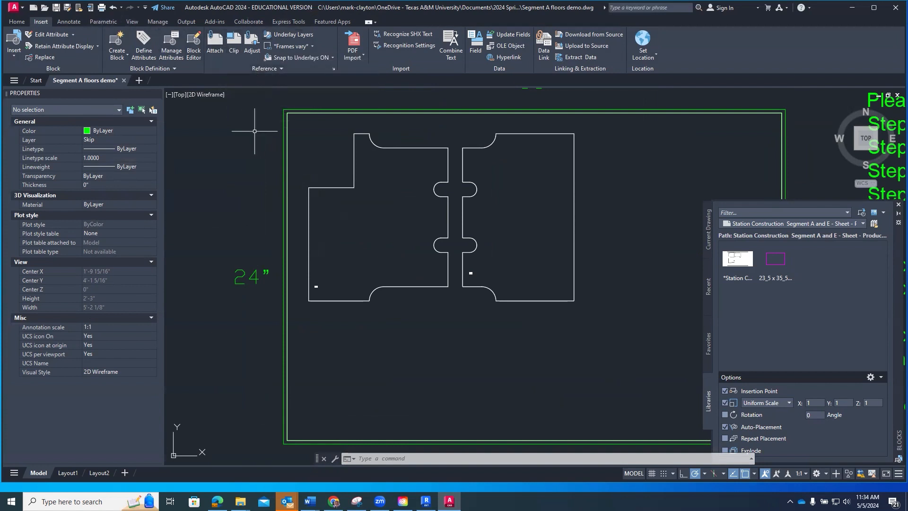
Run OVERKILL with the default settings on a window selection of both imported floor pieces to delete duplicate objects
{"action": "type", "text": "ovdr"}
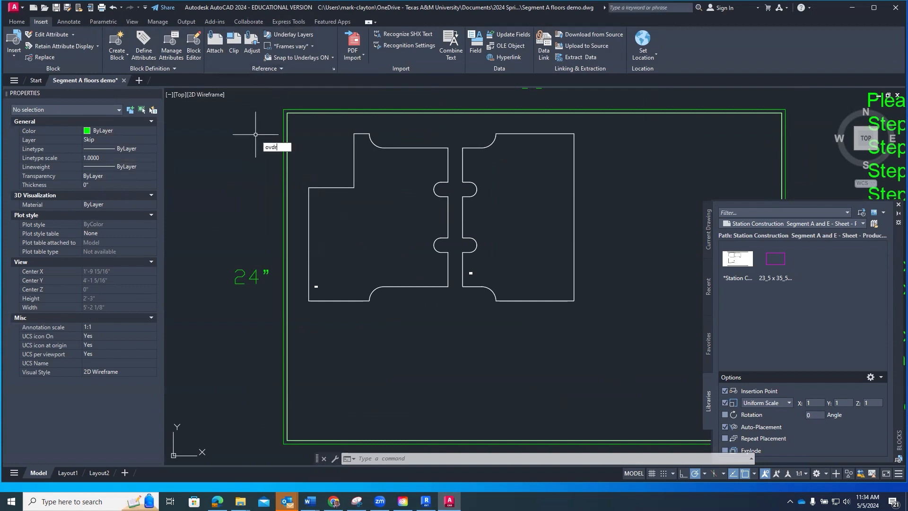
{"action": "type", "text": "ver"}
{"action": "key", "text": "Return"}
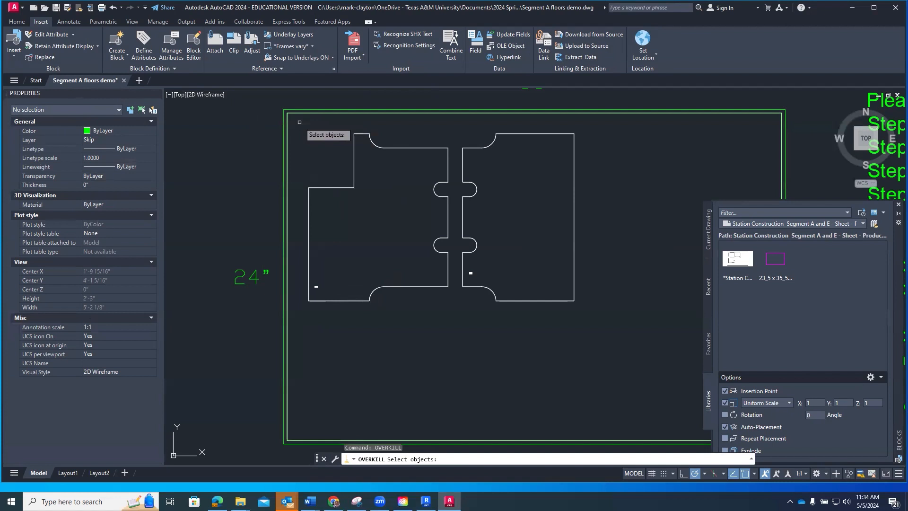
{"action": "type", "text": "w"}
{"action": "key", "text": "Return"}
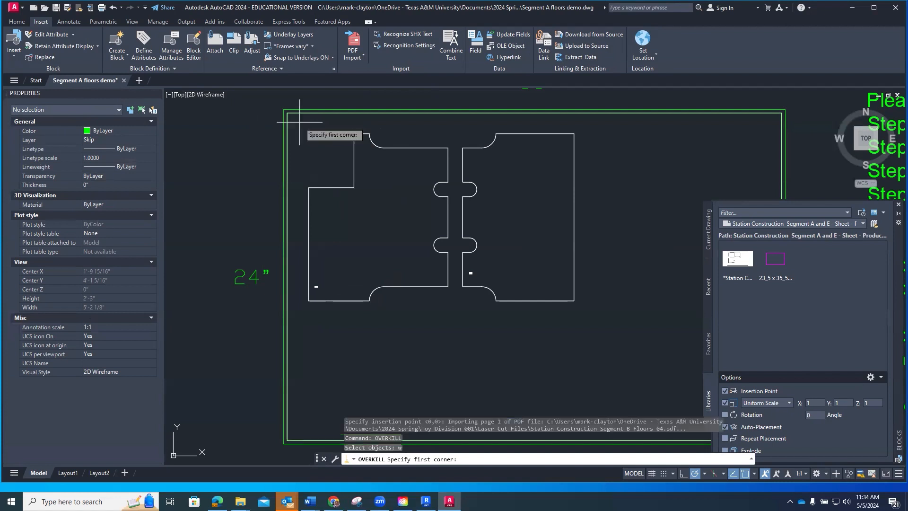
{"action": "left_click", "coordinate": [299, 122]}
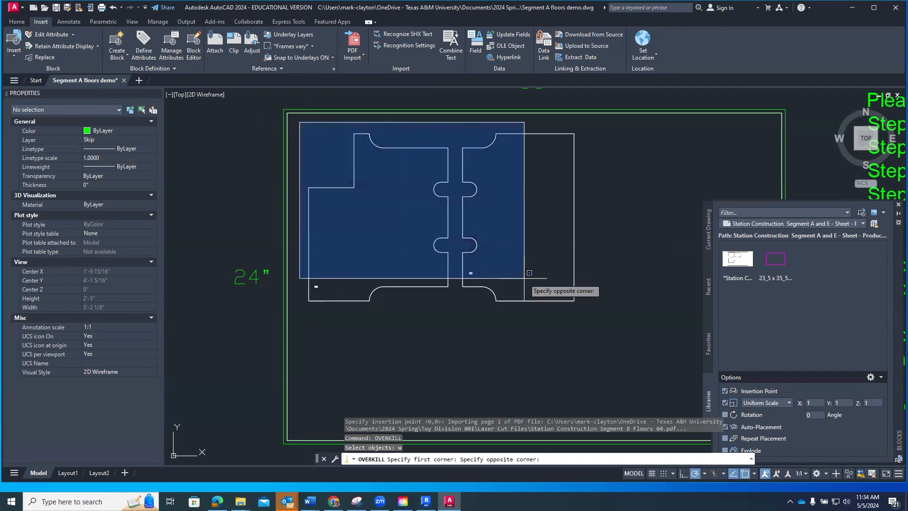
{"action": "left_click", "coordinate": [605, 323]}
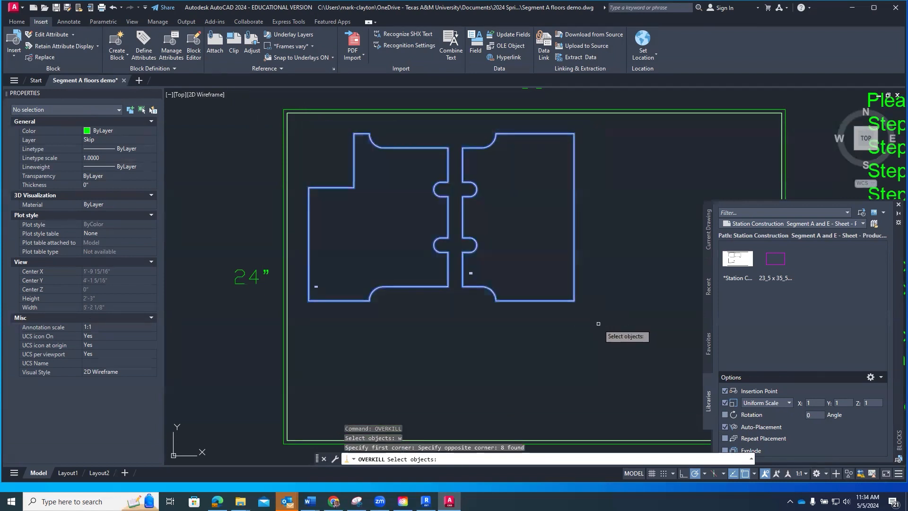
{"action": "key", "text": "Return"}
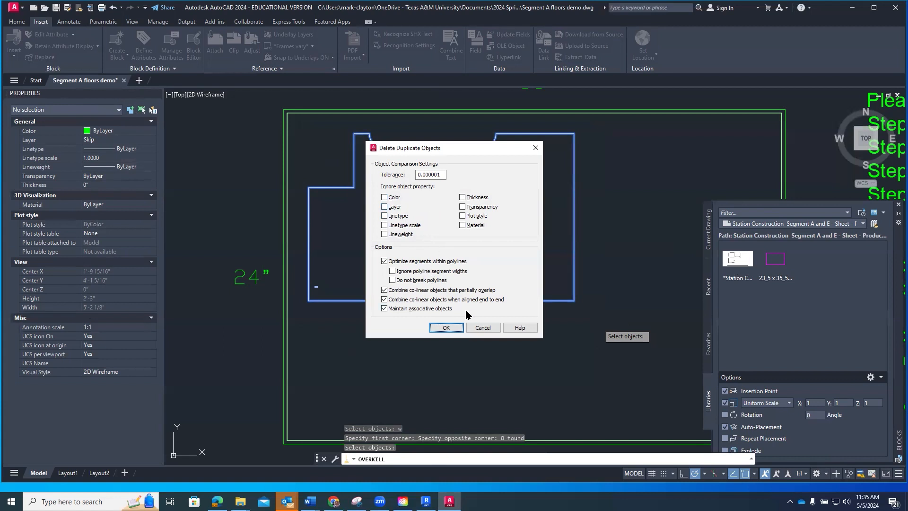
{"action": "left_click", "coordinate": [446, 327]}
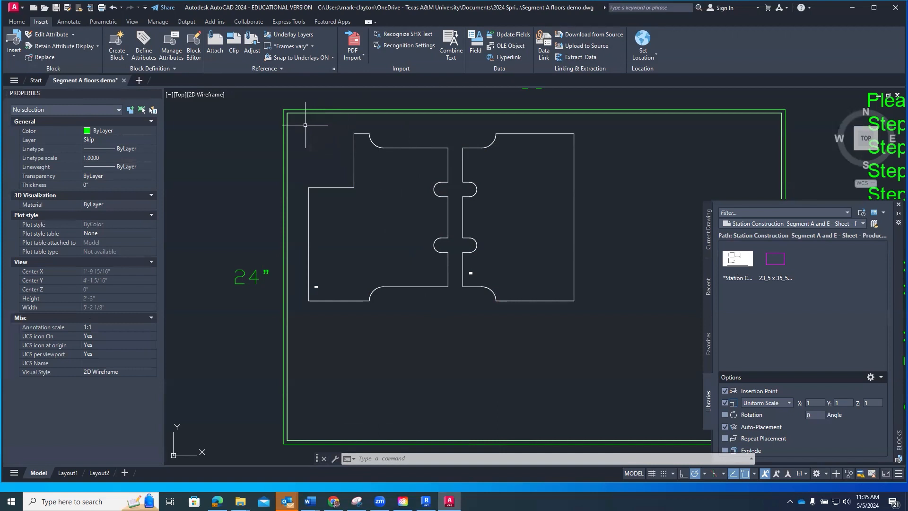
Select all geometry of both floor pieces inside the red laser template using the SELECT command with a window
{"action": "type", "text": "s"}
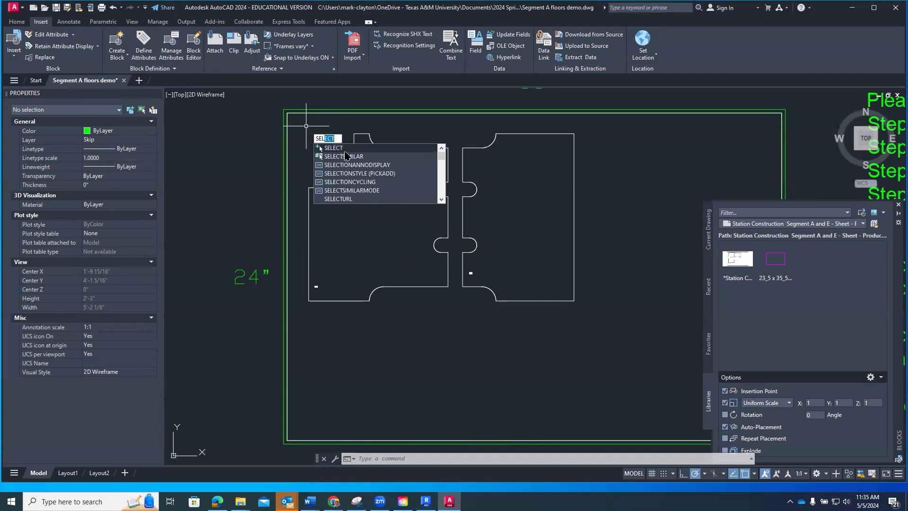
{"action": "type", "text": "el"}
{"action": "left_click", "coordinate": [346, 149]}
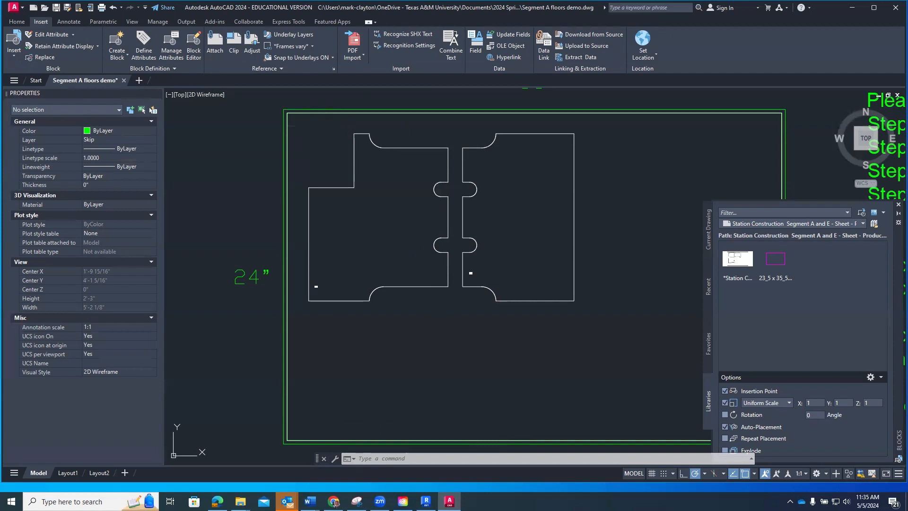
{"action": "type", "text": "w"}
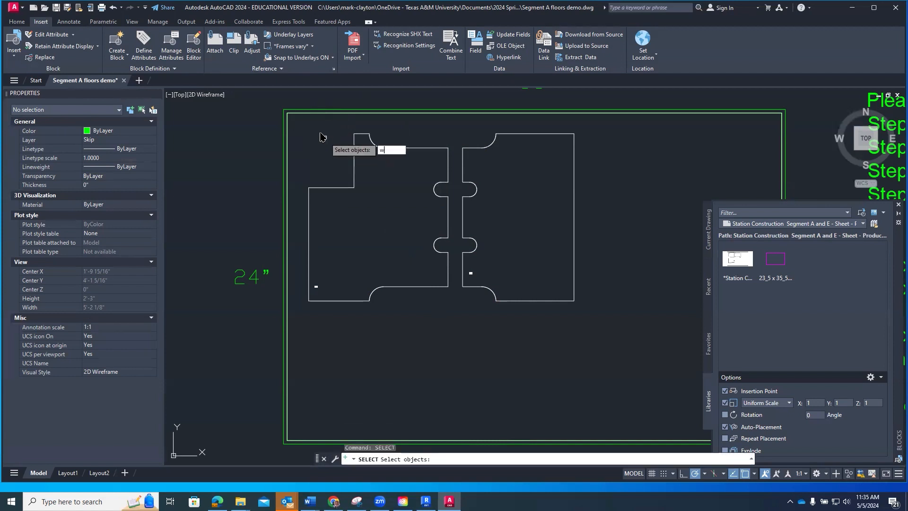
{"action": "key", "text": "Return"}
{"action": "left_click", "coordinate": [297, 122]}
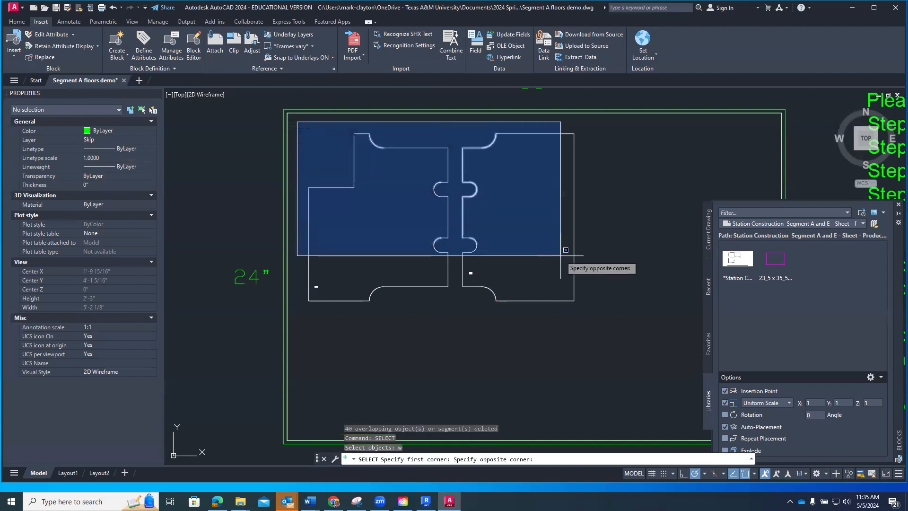
{"action": "left_click", "coordinate": [602, 321]}
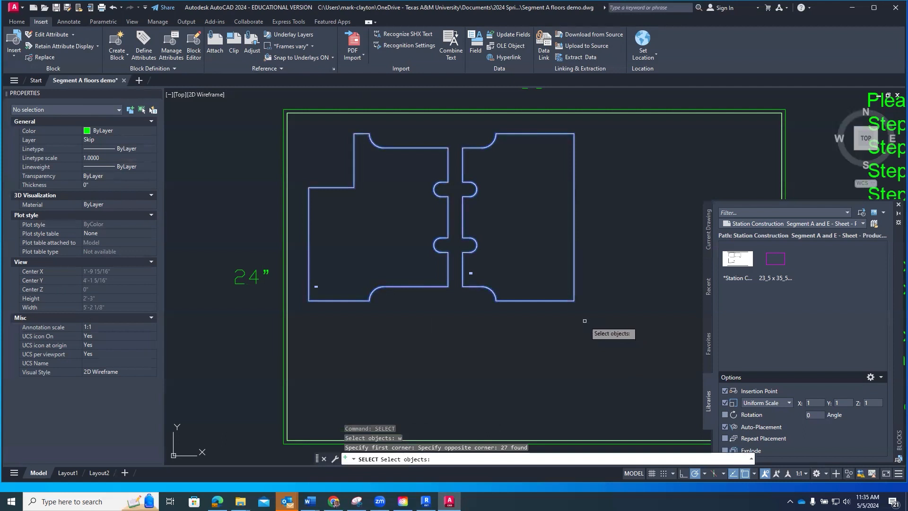
{"action": "key", "text": "Return"}
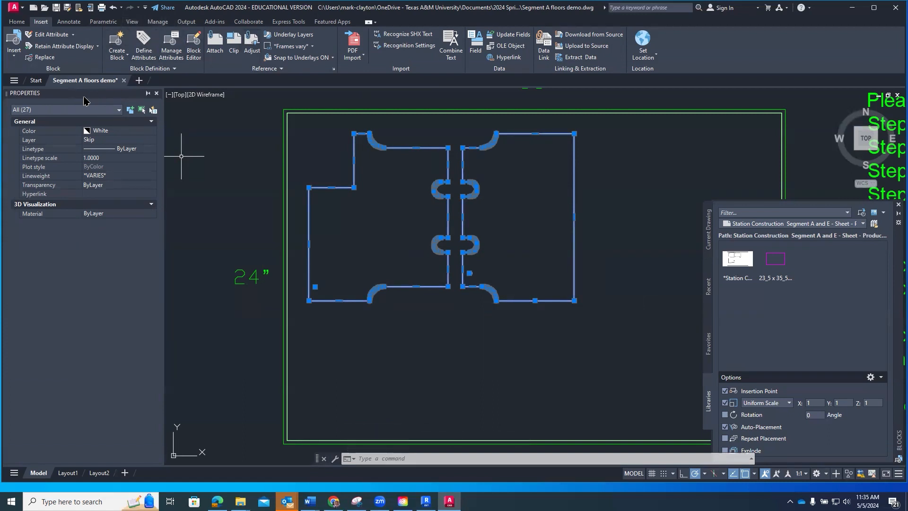
Hide the Properties palette while keeping the floor pieces selected
{"action": "left_click", "coordinate": [133, 22]}
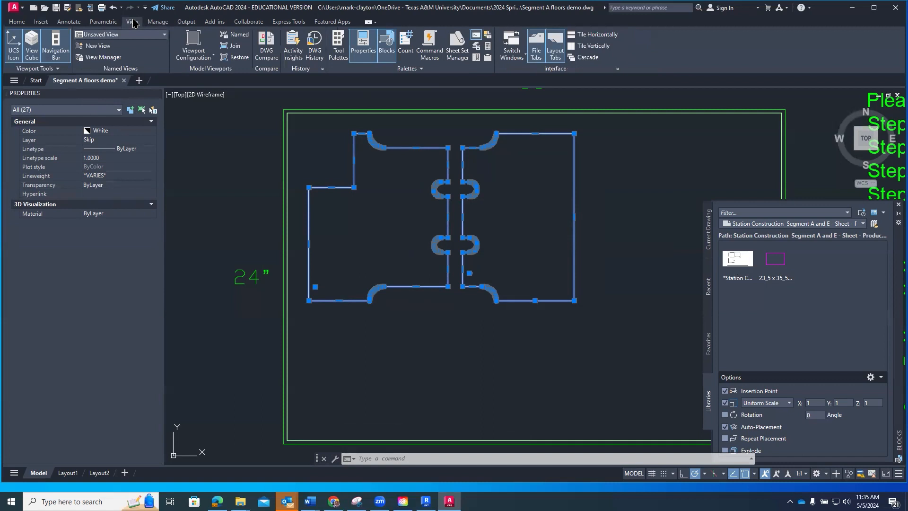
{"action": "left_click", "coordinate": [362, 45]}
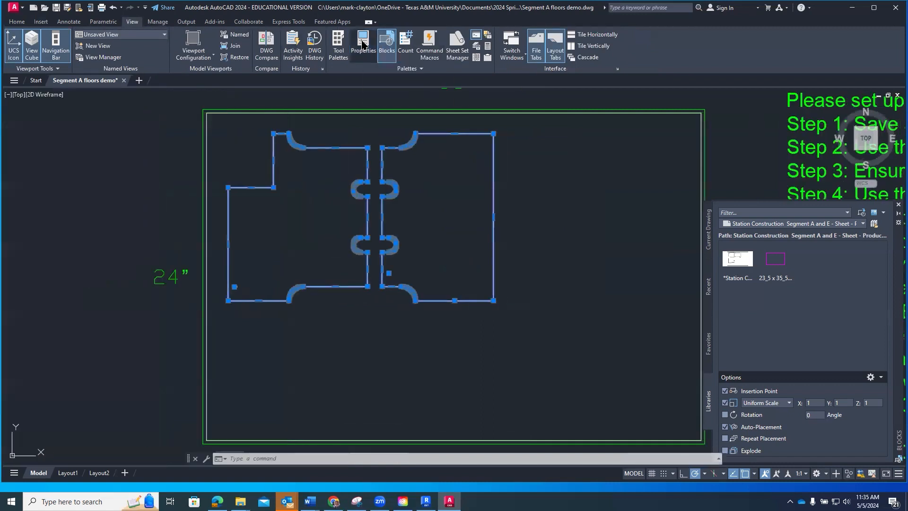
Show the Properties palette and assign the selected floor pieces to the Cut layer
{"action": "left_click", "coordinate": [362, 45]}
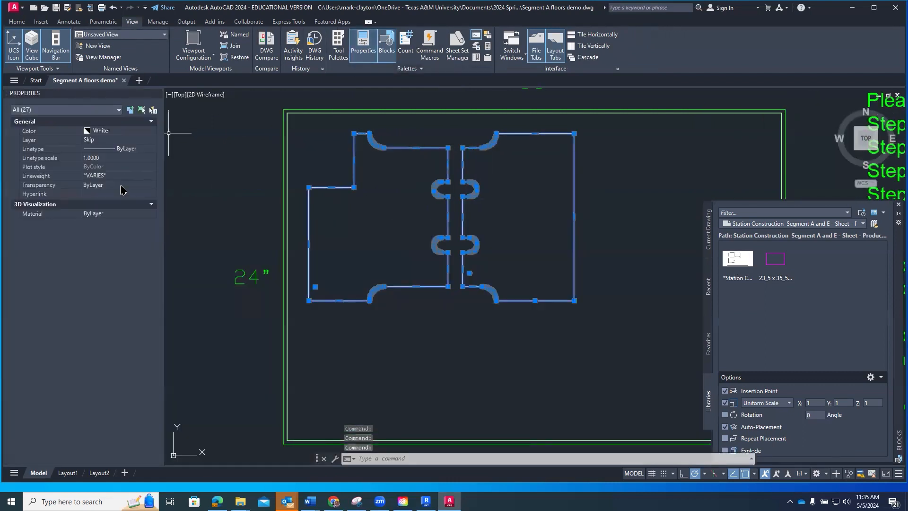
{"action": "left_click", "coordinate": [148, 143]}
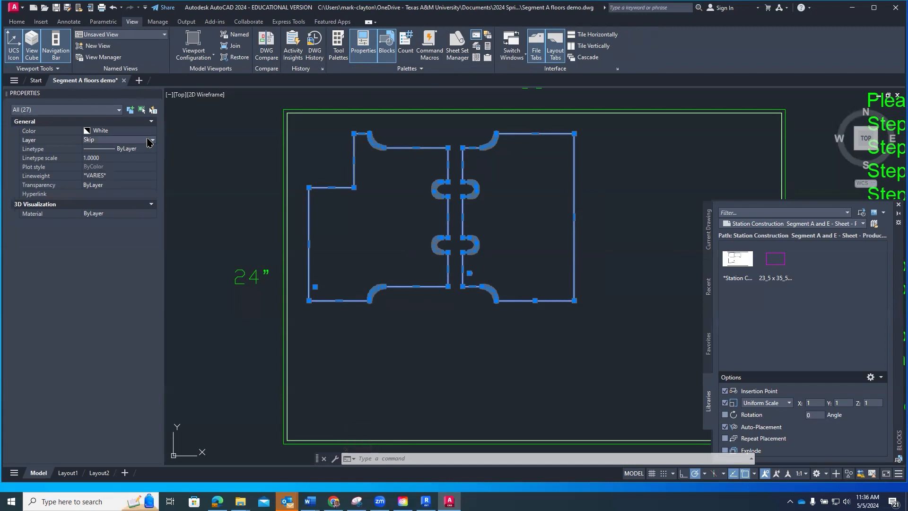
{"action": "left_click", "coordinate": [151, 142]}
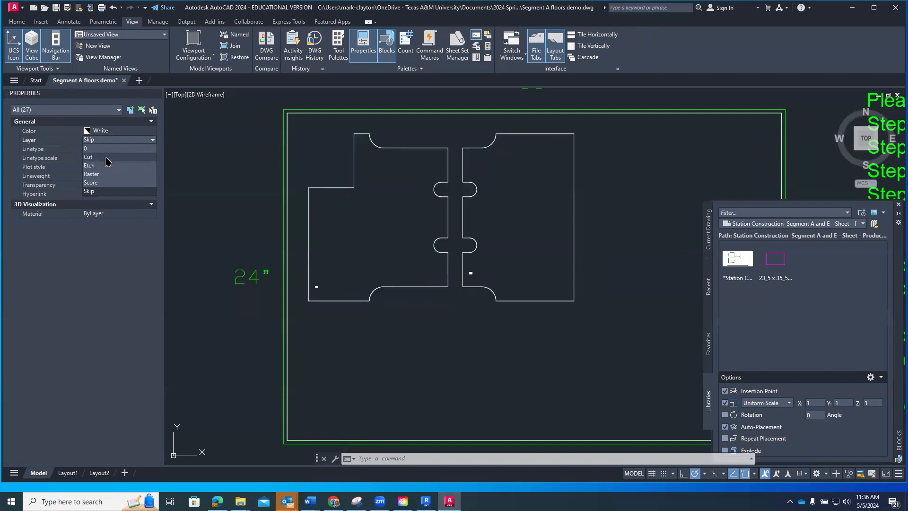
{"action": "left_click", "coordinate": [106, 158]}
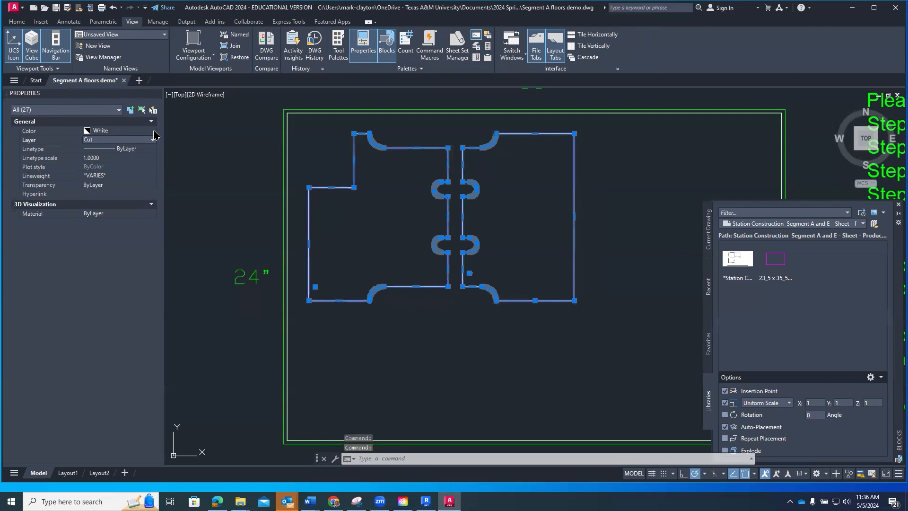
Set the color of the selected floor pieces to ByLayer and clear the selection
{"action": "left_click", "coordinate": [152, 132]}
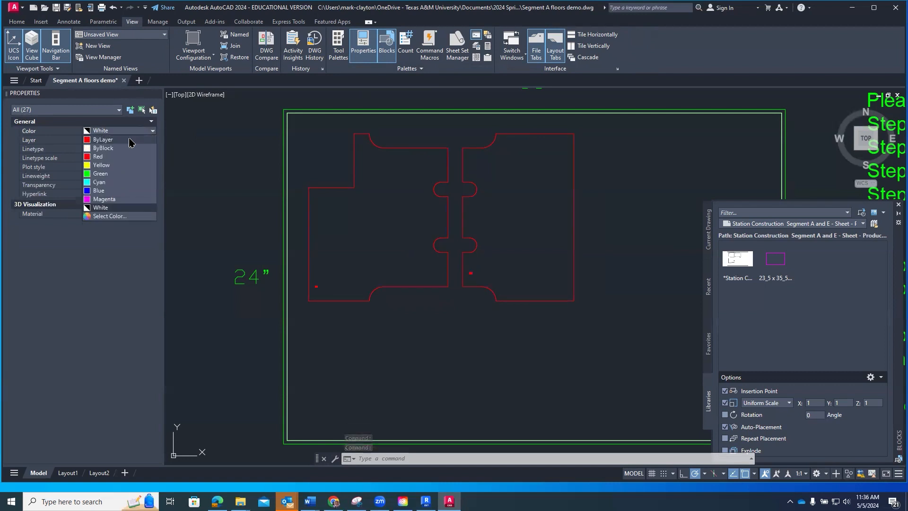
{"action": "left_click", "coordinate": [131, 140]}
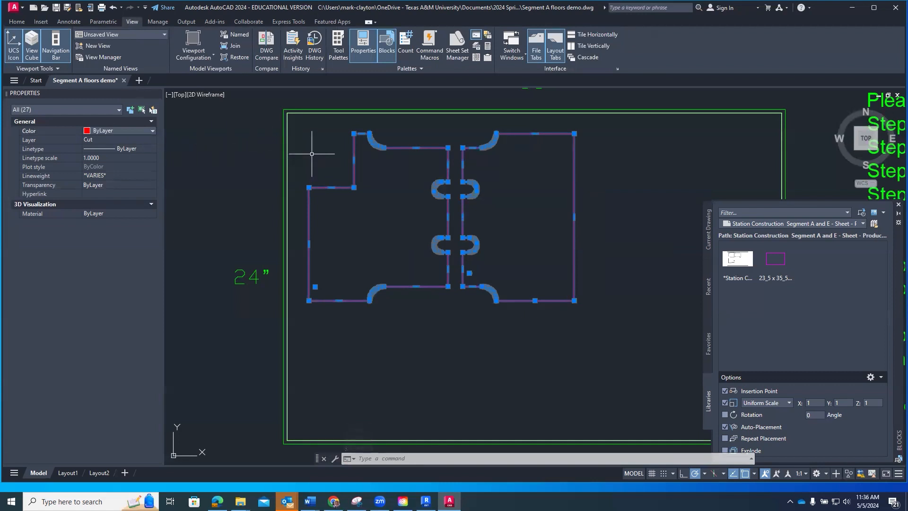
{"action": "key", "text": "Escape"}
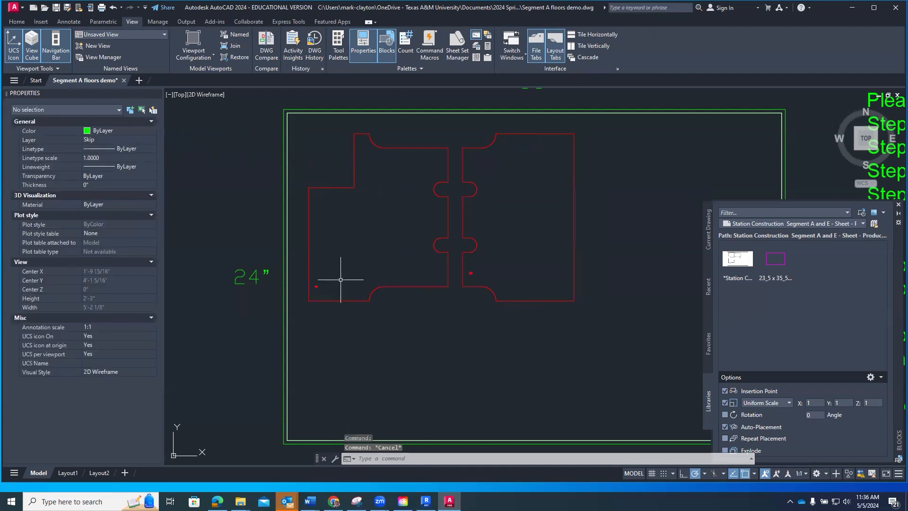
Explode the multiline text labels near the lower-left corners of both floor pieces
{"action": "scroll", "coordinate": [340, 279], "scroll_direction": "up", "scroll_amount": 4}
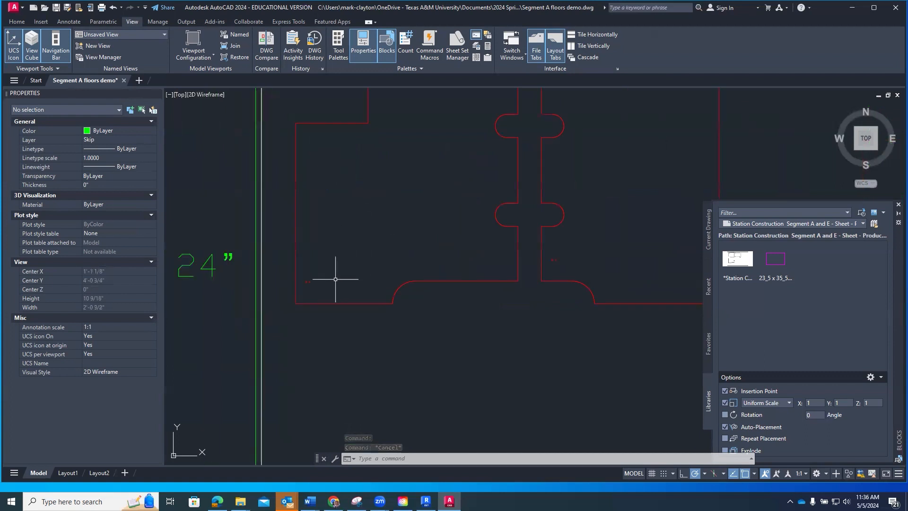
{"action": "scroll", "coordinate": [350, 278], "scroll_direction": "up", "scroll_amount": 3}
{"action": "middle_click_drag", "start_coordinate": [355, 268], "coordinate": [377, 224]}
{"action": "scroll", "coordinate": [299, 266], "scroll_direction": "down", "scroll_amount": 2}
{"action": "scroll", "coordinate": [331, 265], "scroll_direction": "down", "scroll_amount": 3}
{"action": "scroll", "coordinate": [547, 247], "scroll_direction": "up", "scroll_amount": 10}
{"action": "scroll", "coordinate": [525, 246], "scroll_direction": "down", "scroll_amount": 15}
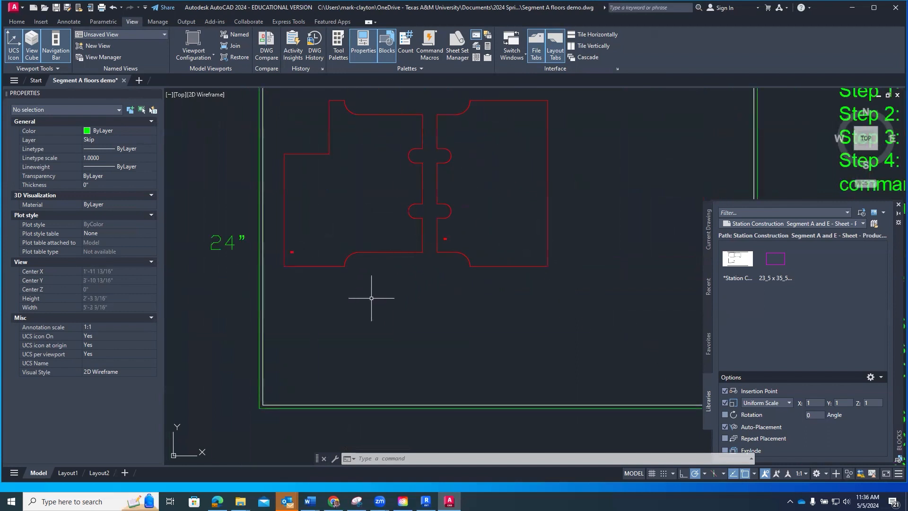
{"action": "scroll", "coordinate": [371, 298], "scroll_direction": "up", "scroll_amount": 1}
{"action": "middle_click_drag", "start_coordinate": [381, 295], "coordinate": [460, 292]}
{"action": "scroll", "coordinate": [343, 245], "scroll_direction": "up", "scroll_amount": 1}
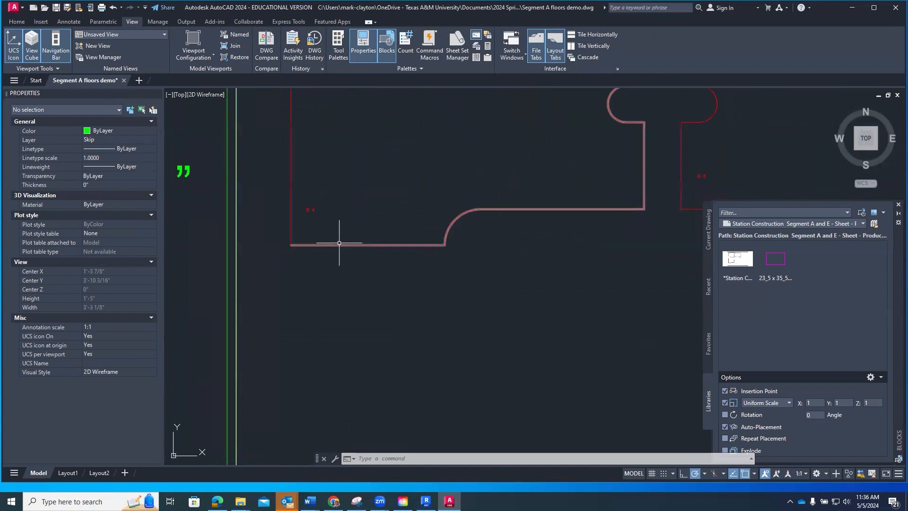
{"action": "left_click", "coordinate": [309, 210]}
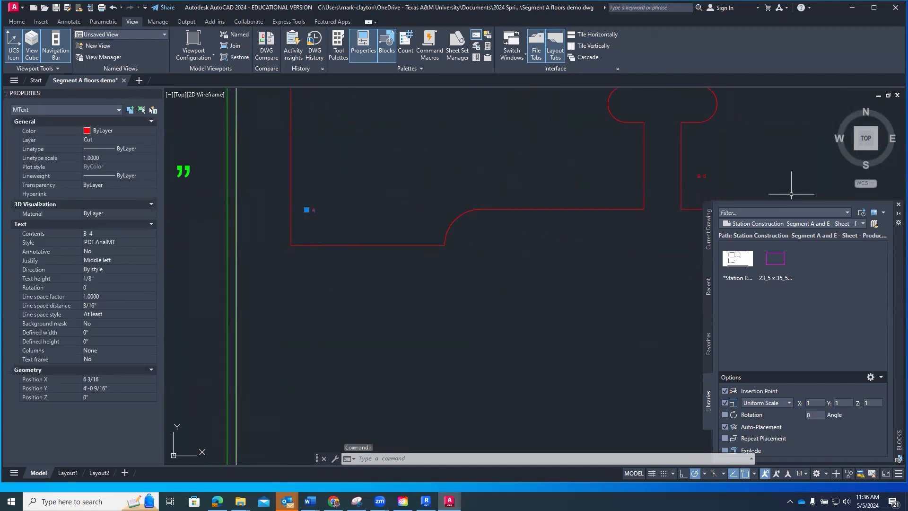
{"action": "left_click", "coordinate": [698, 177]}
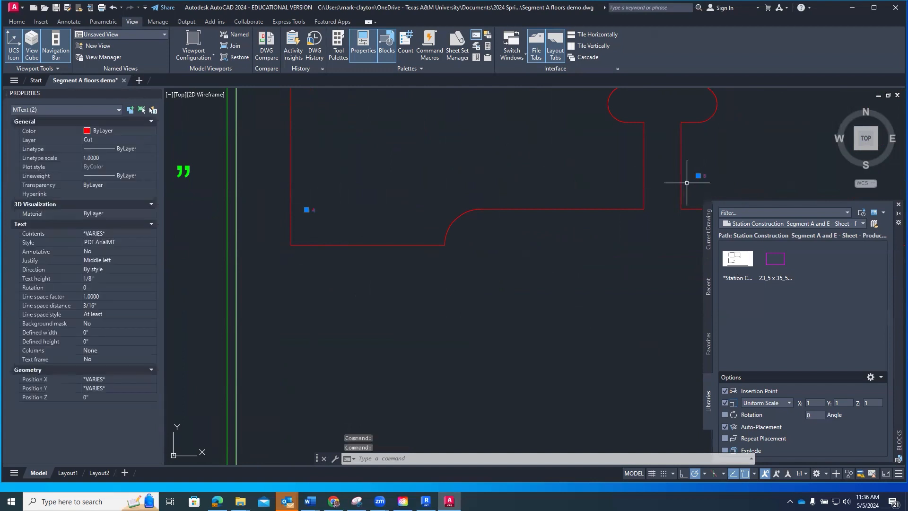
{"action": "type", "text": "ex"}
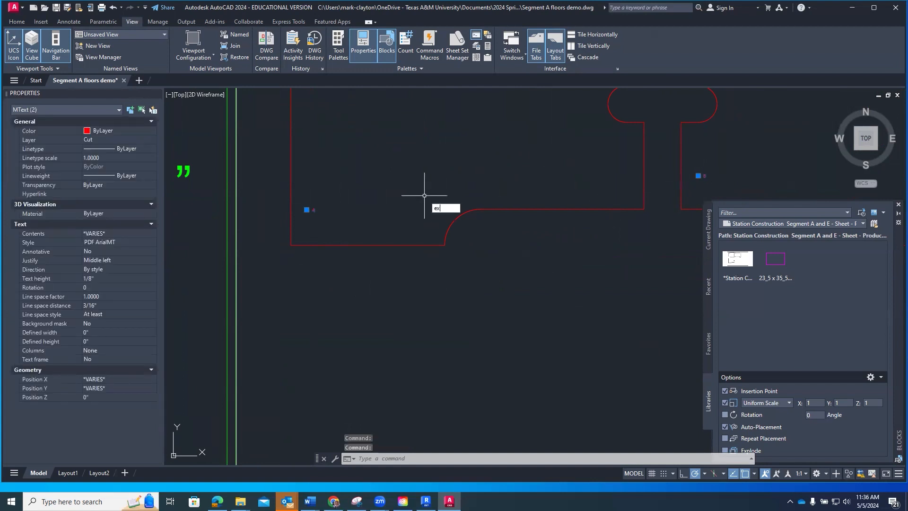
{"action": "key", "text": "Return"}
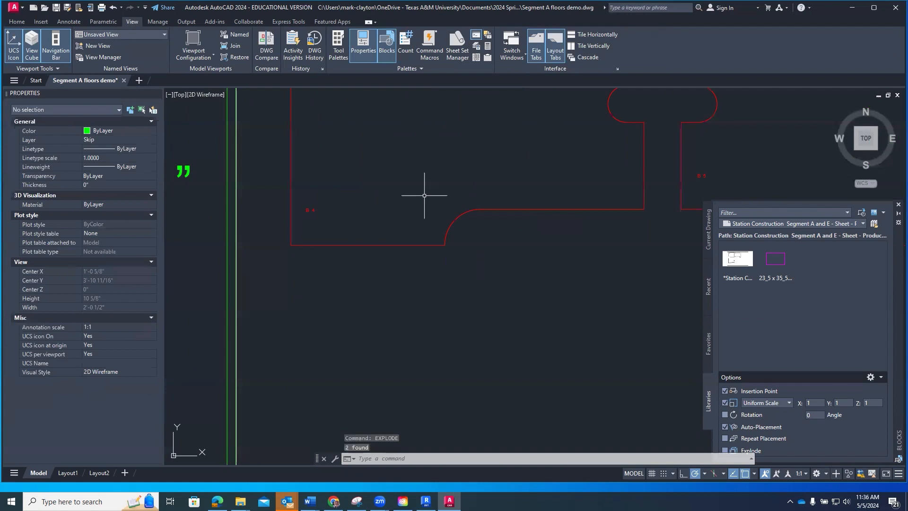
Try to explode the B 4 text label a second time
{"action": "scroll", "coordinate": [310, 215], "scroll_direction": "up", "scroll_amount": 5}
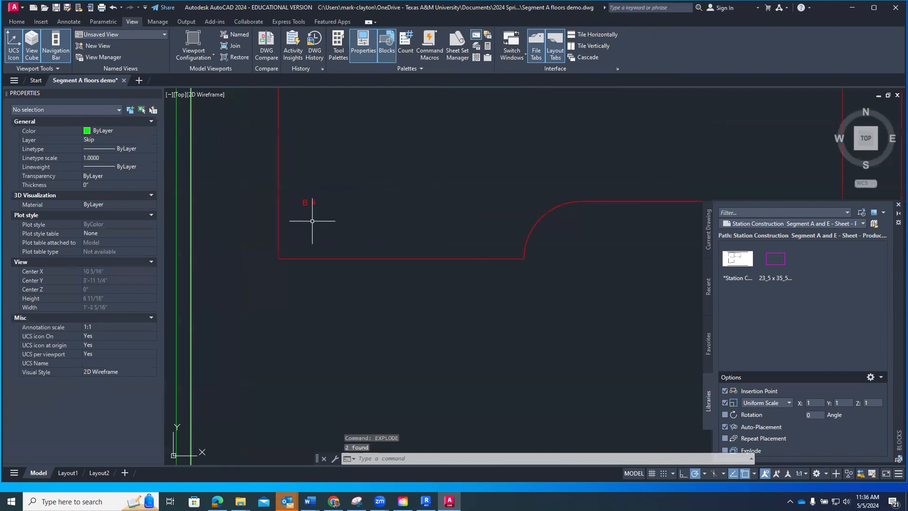
{"action": "left_click", "coordinate": [304, 194]}
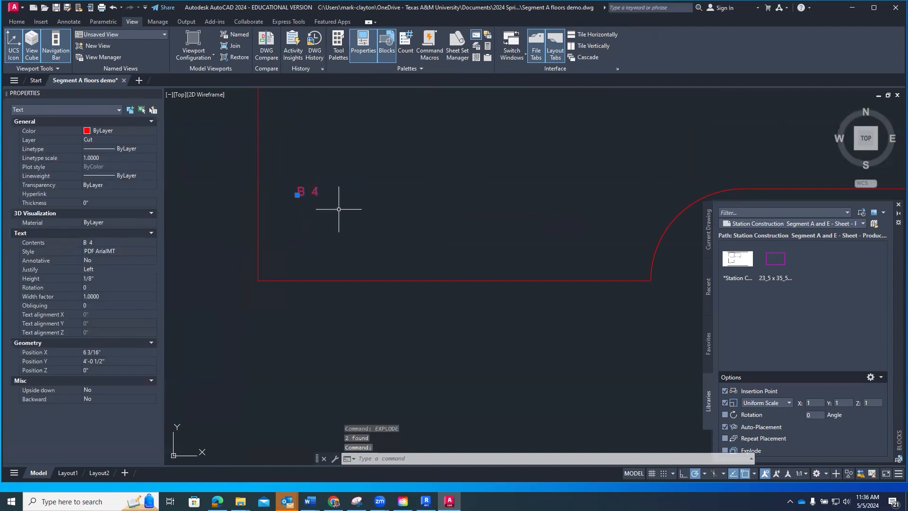
{"action": "type", "text": "e"}
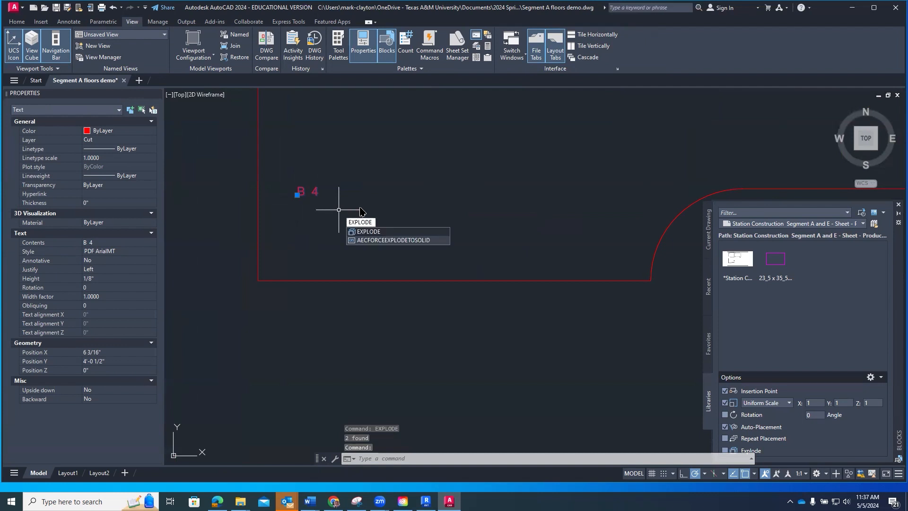
{"action": "left_click", "coordinate": [359, 232]}
{"action": "key", "text": "Escape"}
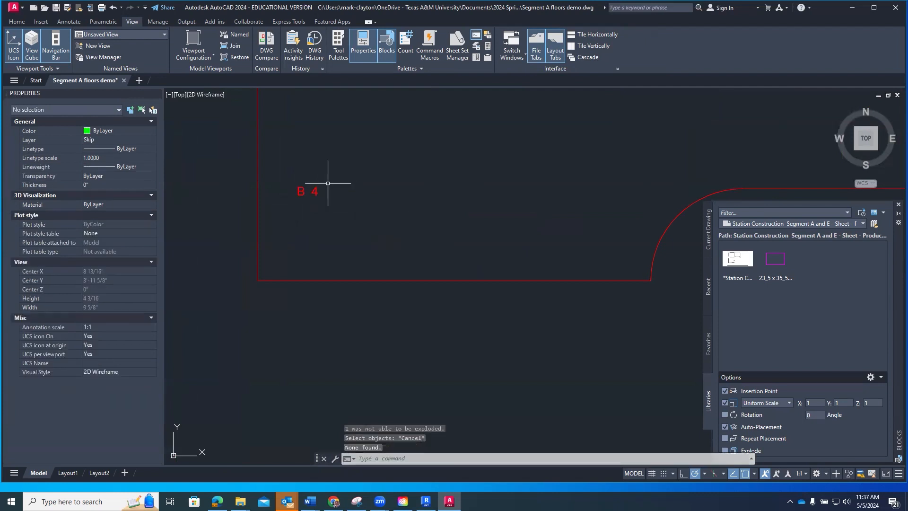
Select the text labels of both floor pieces and assign them to the Etch layer
{"action": "scroll", "coordinate": [374, 204], "scroll_direction": "down", "scroll_amount": 5}
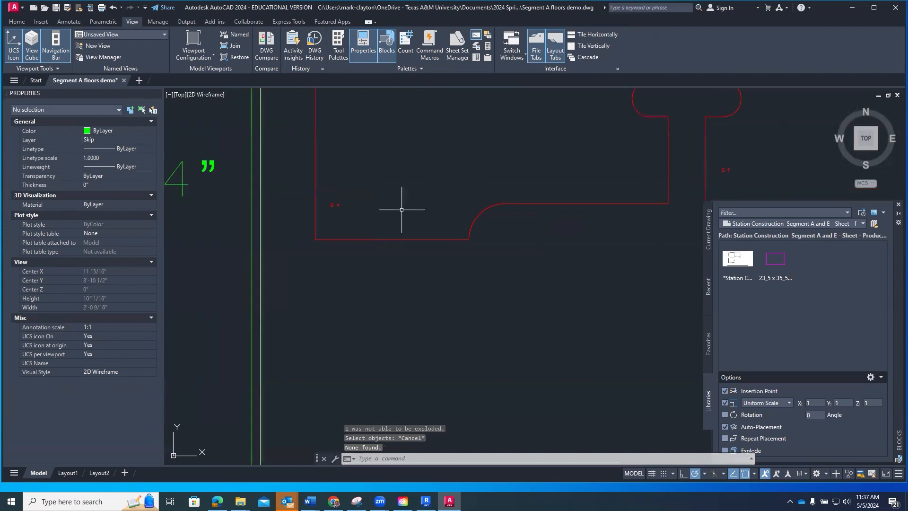
{"action": "scroll", "coordinate": [544, 217], "scroll_direction": "down", "scroll_amount": 3}
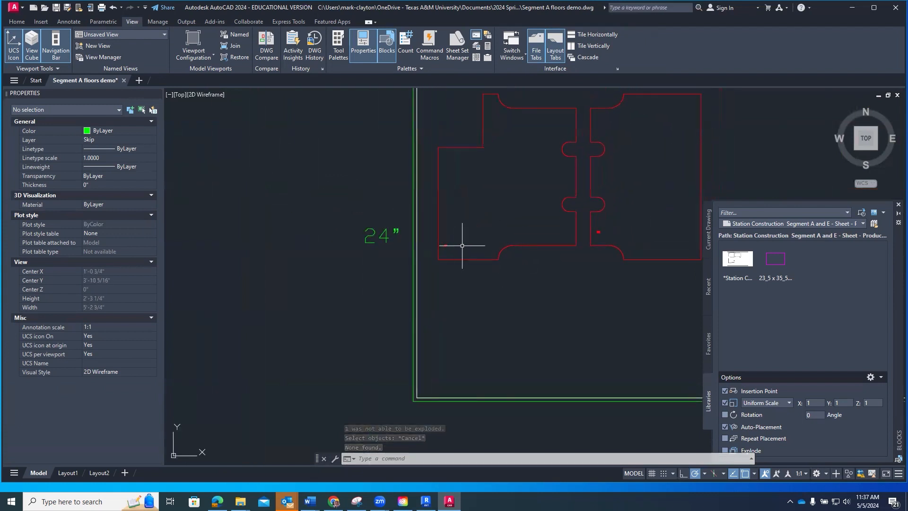
{"action": "left_click", "coordinate": [445, 246]}
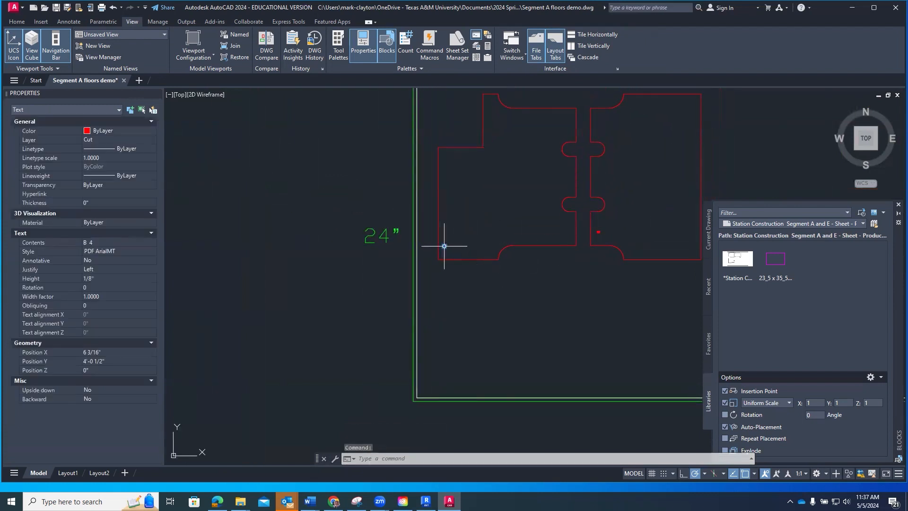
{"action": "left_click", "coordinate": [598, 230]}
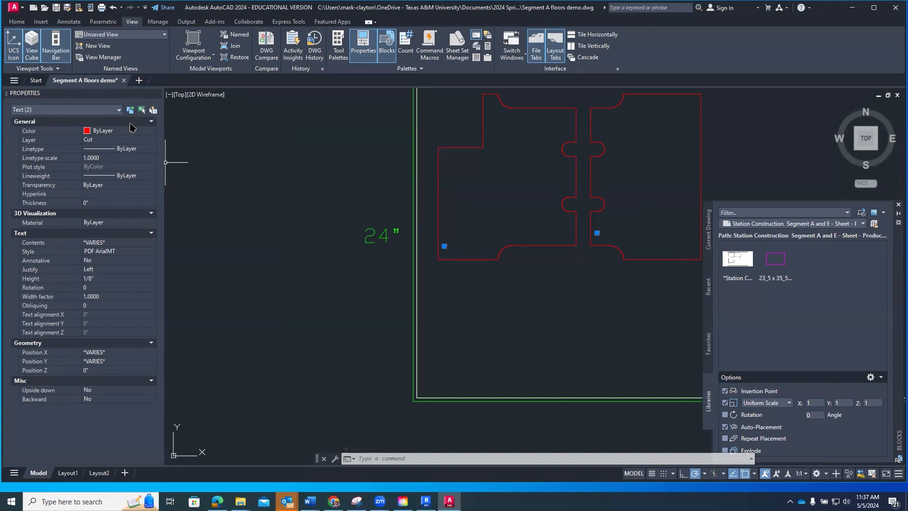
{"action": "left_click", "coordinate": [150, 135]}
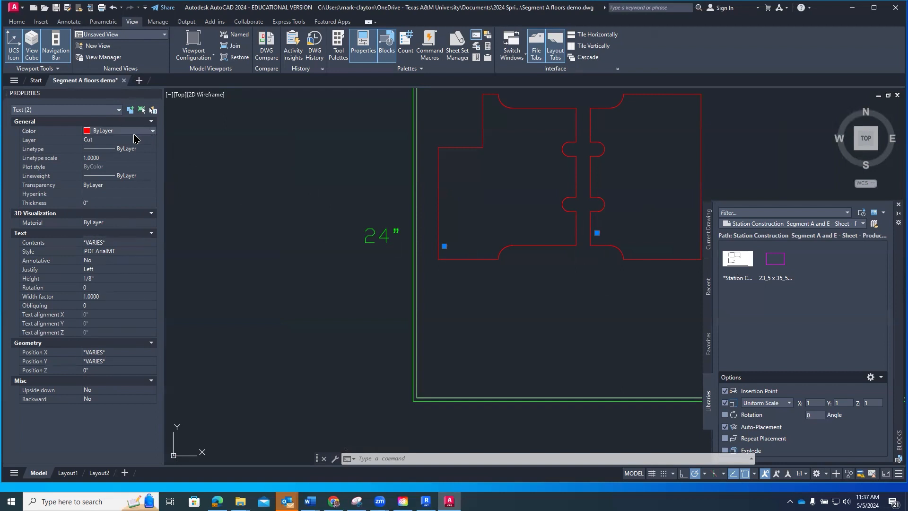
{"action": "left_click", "coordinate": [151, 141]}
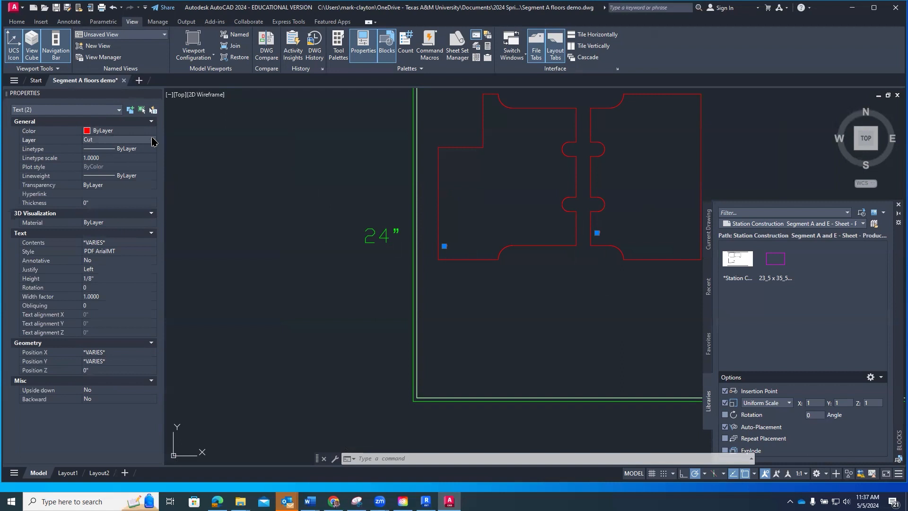
{"action": "left_click", "coordinate": [152, 140]}
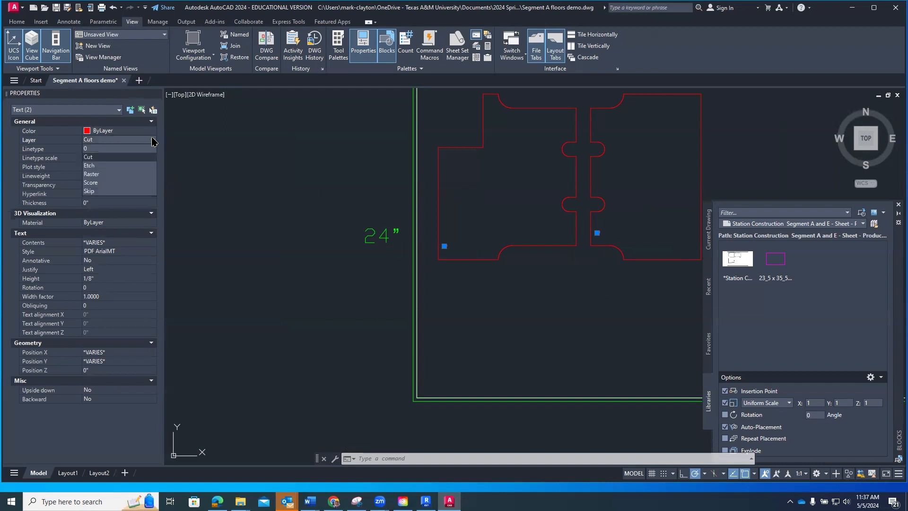
{"action": "left_click", "coordinate": [122, 166]}
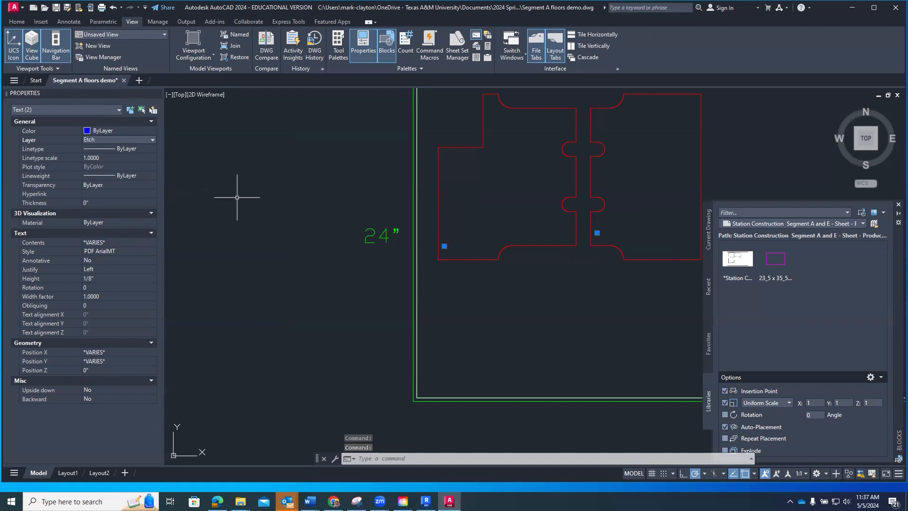
{"action": "left_click", "coordinate": [241, 192]}
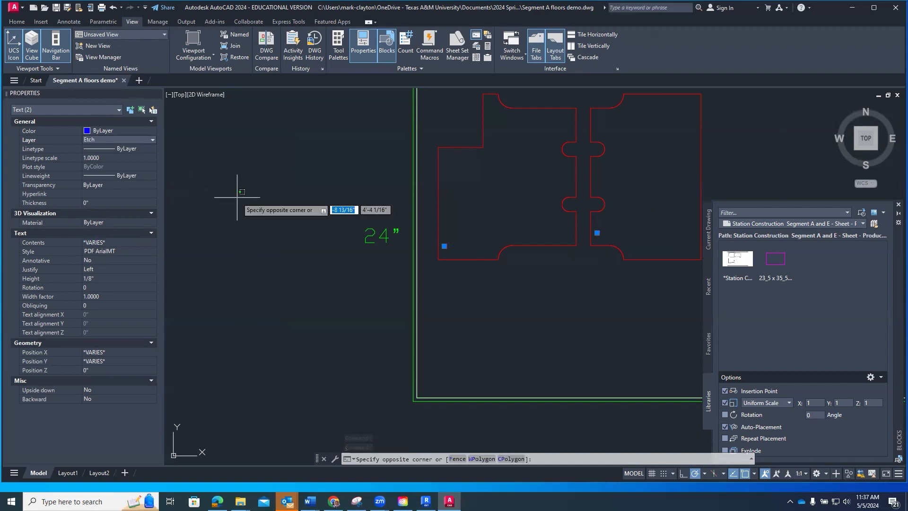
{"action": "key", "text": "Escape"}
Try to scale both text labels together from a base point at the B 4 label, and undo the scaling
{"action": "scroll", "coordinate": [455, 248], "scroll_direction": "up", "scroll_amount": 8}
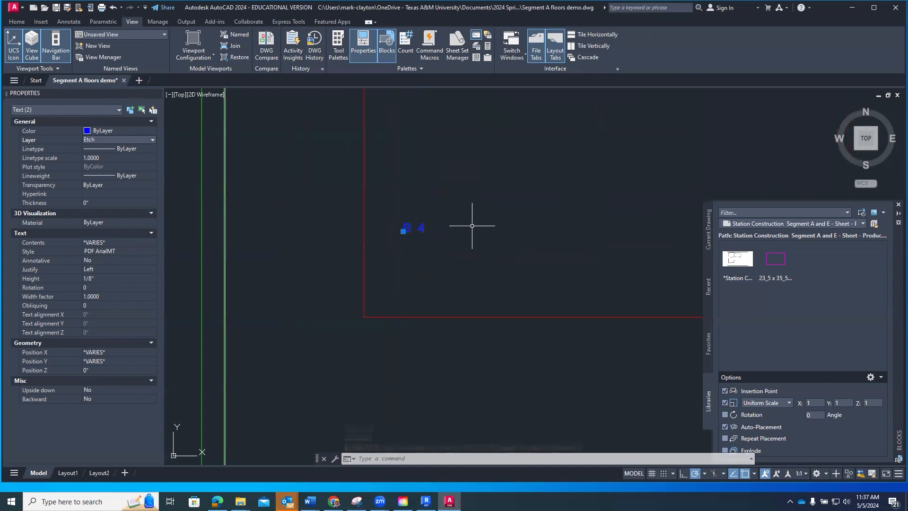
{"action": "type", "text": "scale"}
{"action": "key", "text": "Return"}
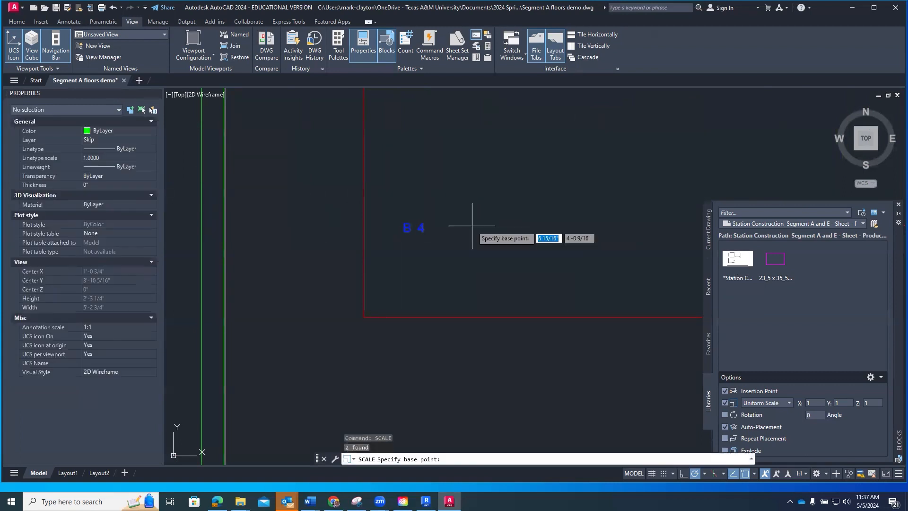
{"action": "left_click", "coordinate": [403, 229]}
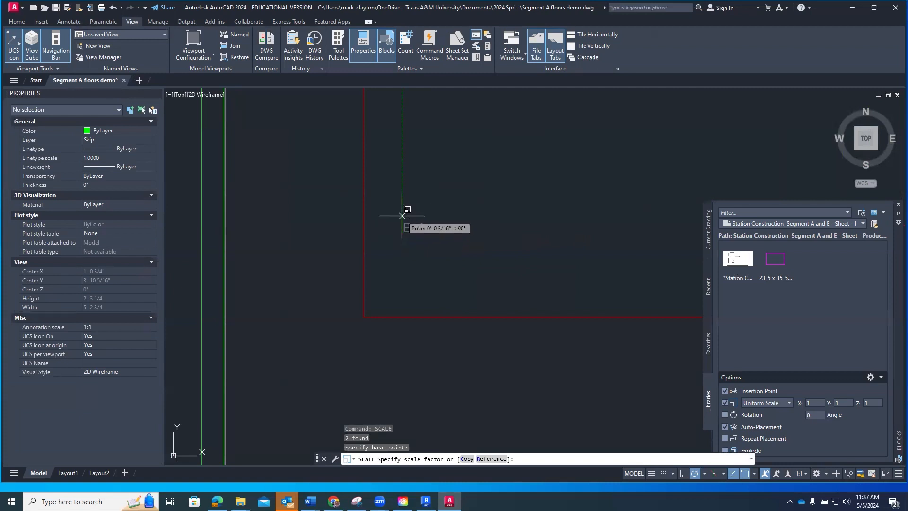
{"action": "left_click", "coordinate": [402, 215]}
{"action": "scroll", "coordinate": [448, 239], "scroll_direction": "down", "scroll_amount": 3}
{"action": "scroll", "coordinate": [448, 247], "scroll_direction": "up", "scroll_amount": 3}
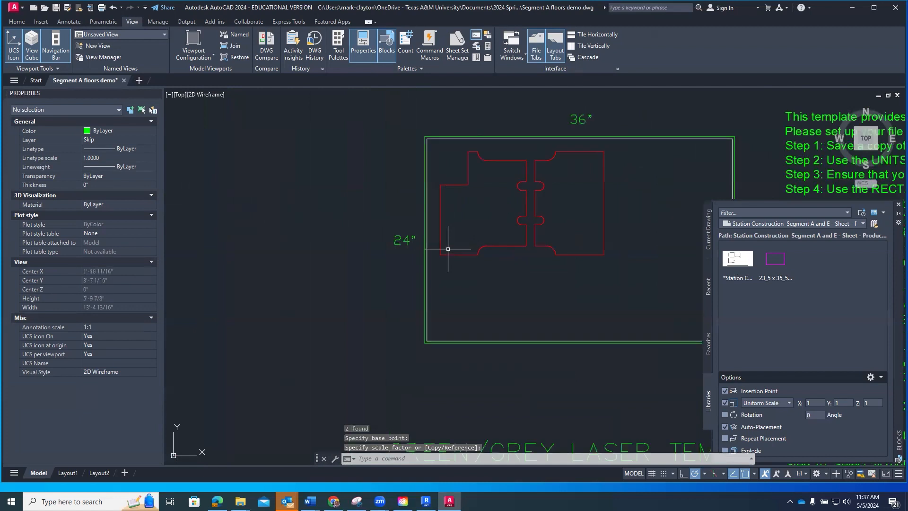
{"action": "key", "text": "ctrl+z"}
{"action": "key", "text": "ctrl+z"}
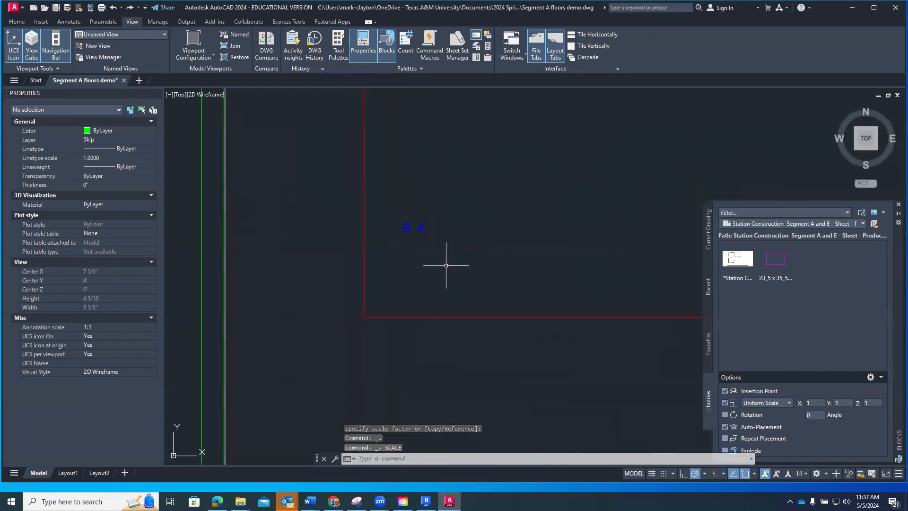
Scale the B 4 text label on its own from a base point at its lower-left corner
{"action": "left_click", "coordinate": [412, 227]}
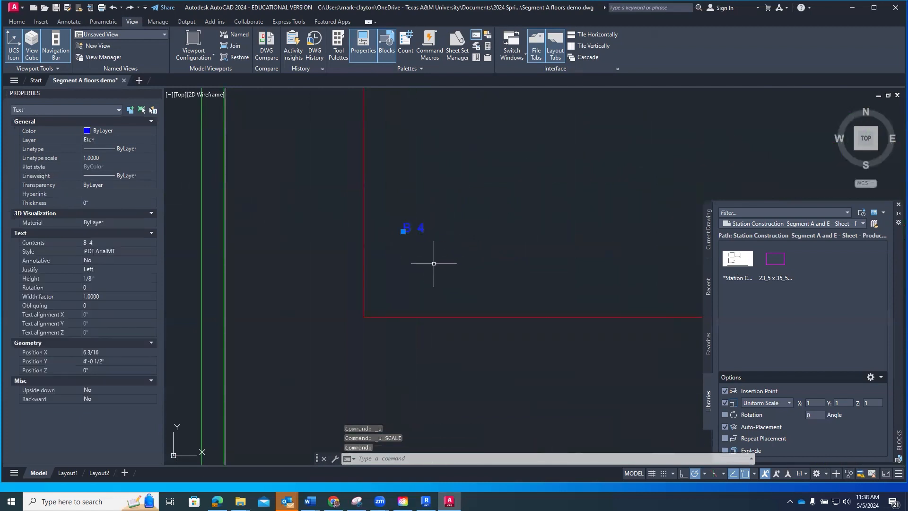
{"action": "type", "text": "scale"}
{"action": "key", "text": "Return"}
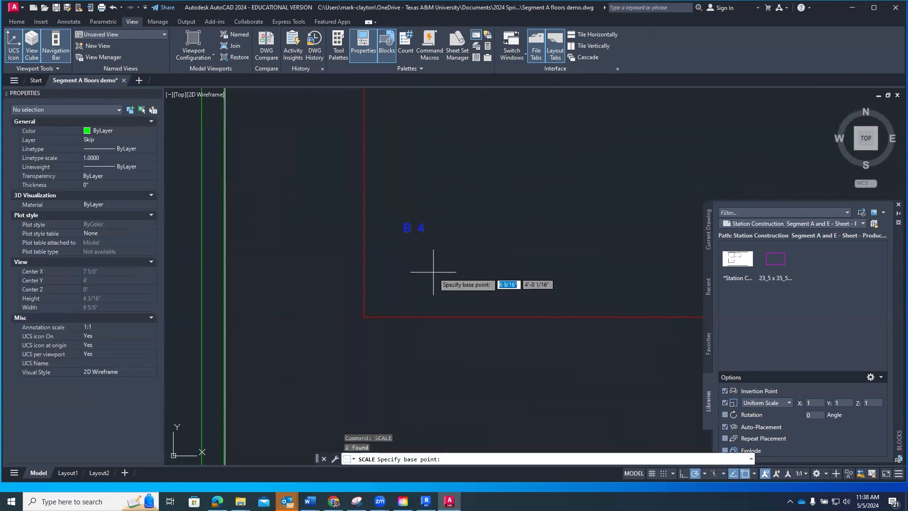
{"action": "left_click", "coordinate": [402, 232]}
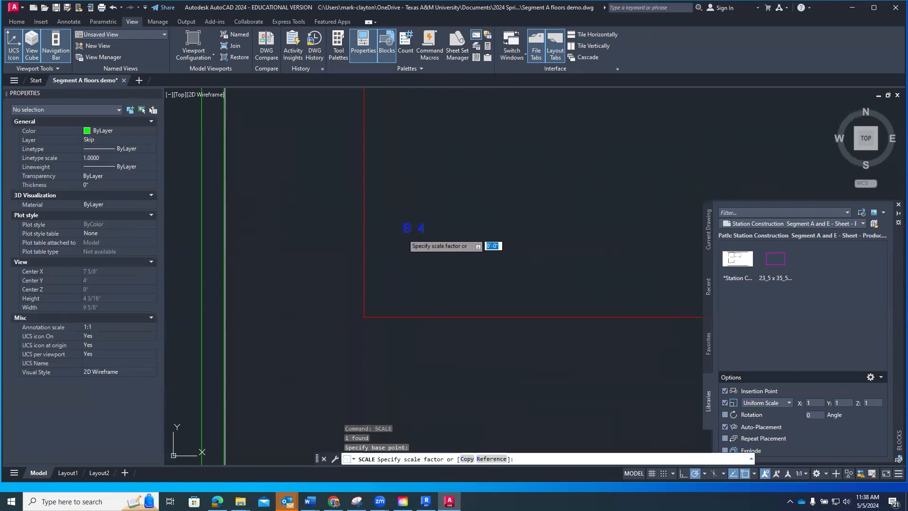
{"action": "left_click", "coordinate": [403, 212]}
Select the B 5 text label on the second floor piece and scale it from a base point at the label
{"action": "scroll", "coordinate": [440, 284], "scroll_direction": "down", "scroll_amount": 2}
{"action": "scroll", "coordinate": [436, 284], "scroll_direction": "up", "scroll_amount": 2}
{"action": "scroll", "coordinate": [427, 268], "scroll_direction": "up", "scroll_amount": 3}
{"action": "scroll", "coordinate": [427, 259], "scroll_direction": "down", "scroll_amount": 6}
{"action": "middle_click_drag", "start_coordinate": [504, 322], "coordinate": [324, 349]}
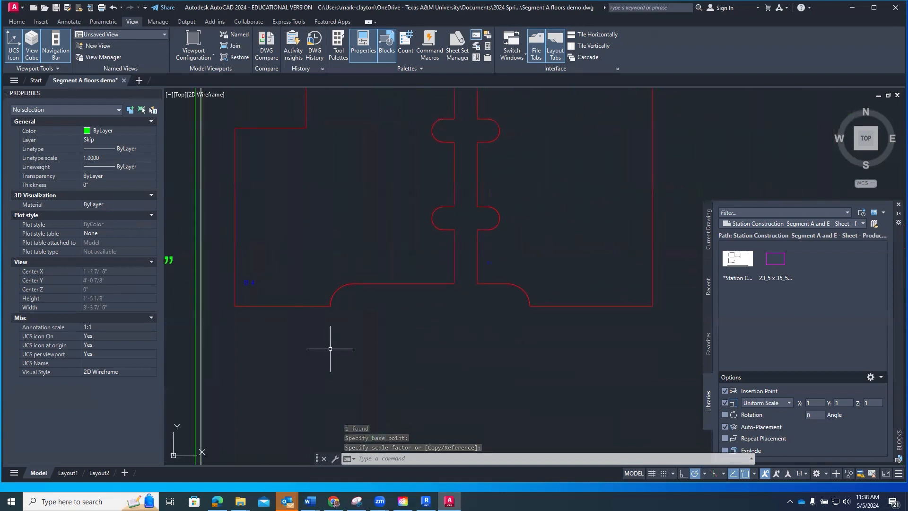
{"action": "left_click", "coordinate": [489, 264]}
{"action": "scroll", "coordinate": [485, 267], "scroll_direction": "up", "scroll_amount": 4}
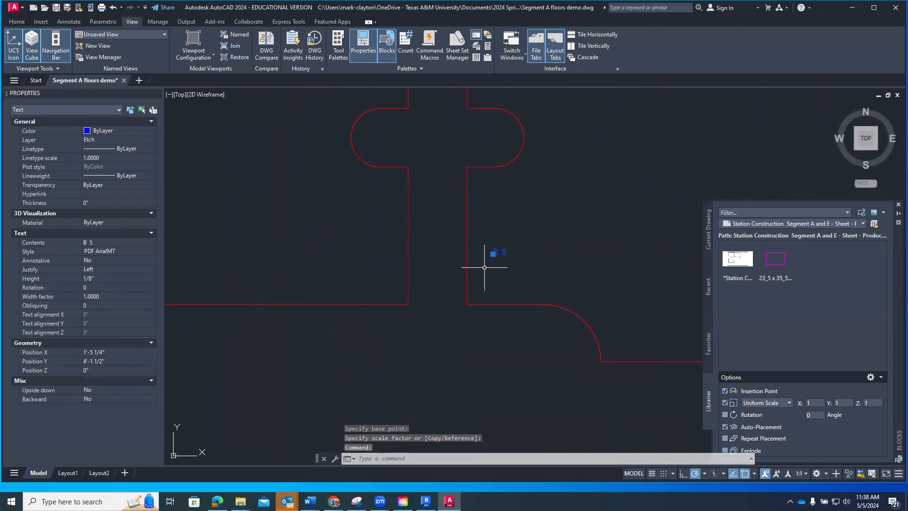
{"action": "left_click", "coordinate": [495, 240]}
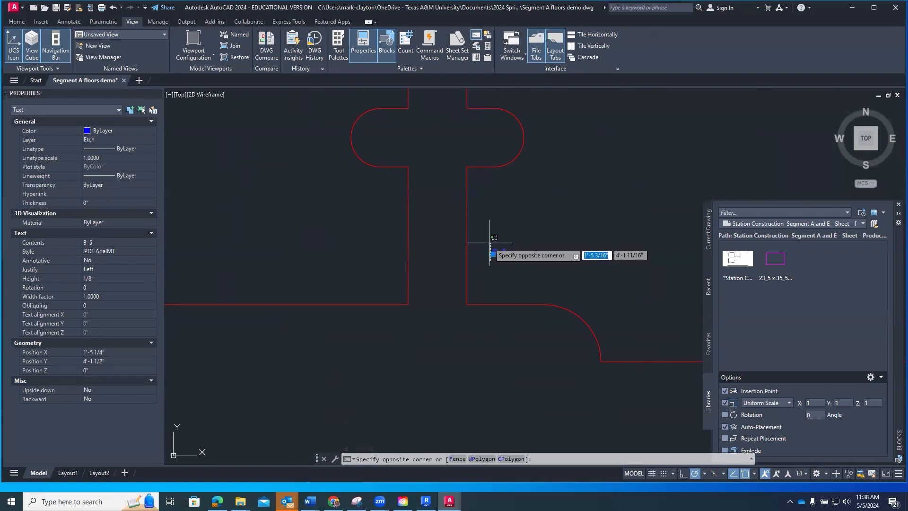
{"action": "scroll", "coordinate": [489, 250], "scroll_direction": "up", "scroll_amount": 6}
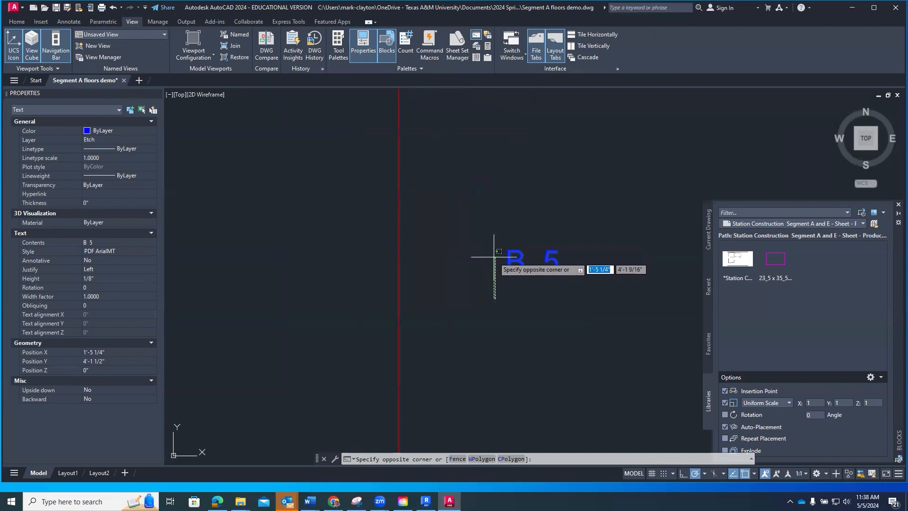
{"action": "left_click", "coordinate": [494, 257]}
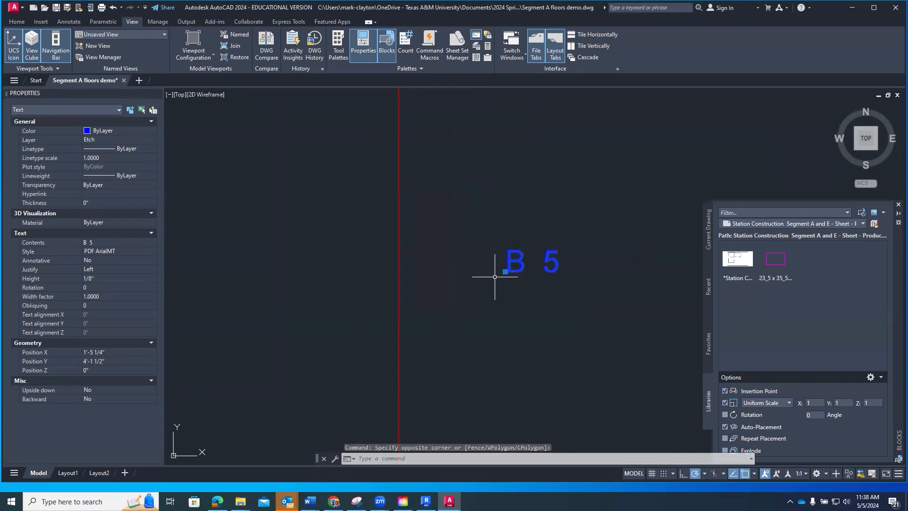
{"action": "type", "text": "sc"}
{"action": "key", "text": "Return"}
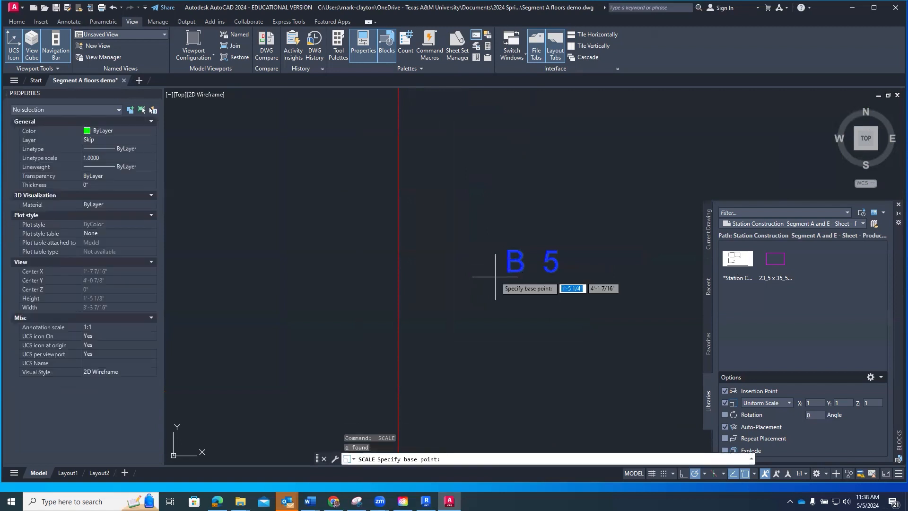
{"action": "left_click", "coordinate": [518, 261]}
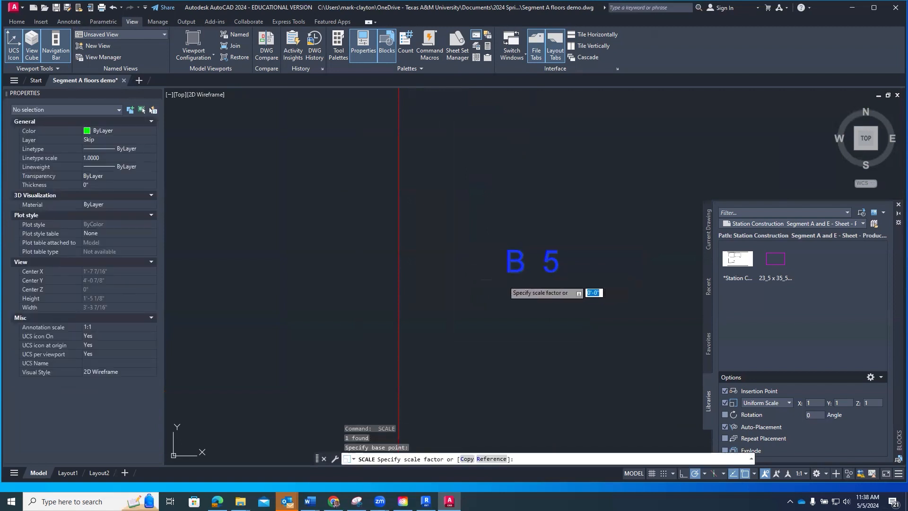
{"action": "left_click", "coordinate": [503, 238]}
Bring the whole 36 by 24 inch laser template into view and save the drawing under its existing name
{"action": "scroll", "coordinate": [462, 257], "scroll_direction": "down", "scroll_amount": 5}
{"action": "scroll", "coordinate": [460, 280], "scroll_direction": "down", "scroll_amount": 2}
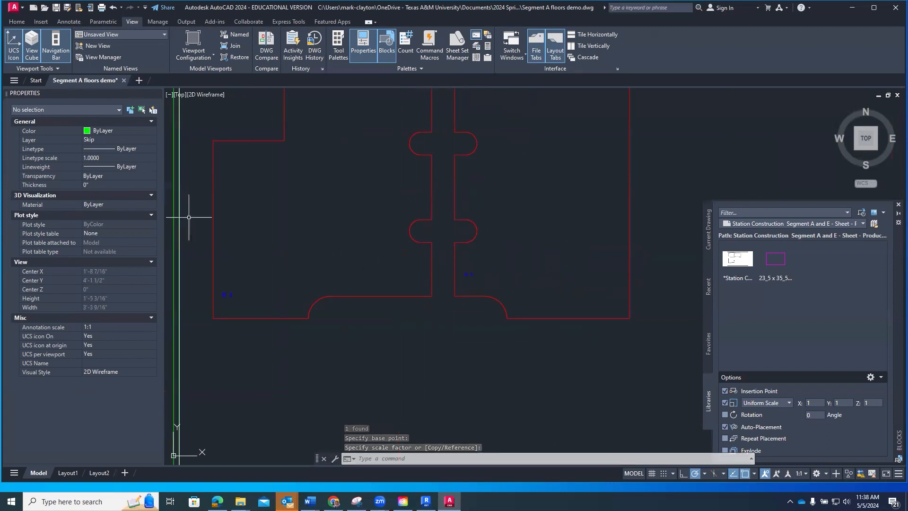
{"action": "scroll", "coordinate": [264, 235], "scroll_direction": "down", "scroll_amount": 4}
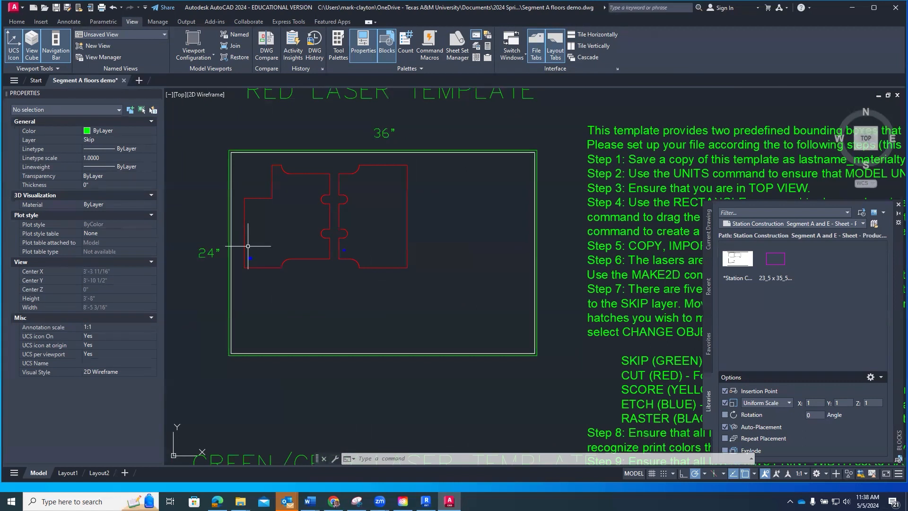
{"action": "left_click", "coordinate": [15, 8]}
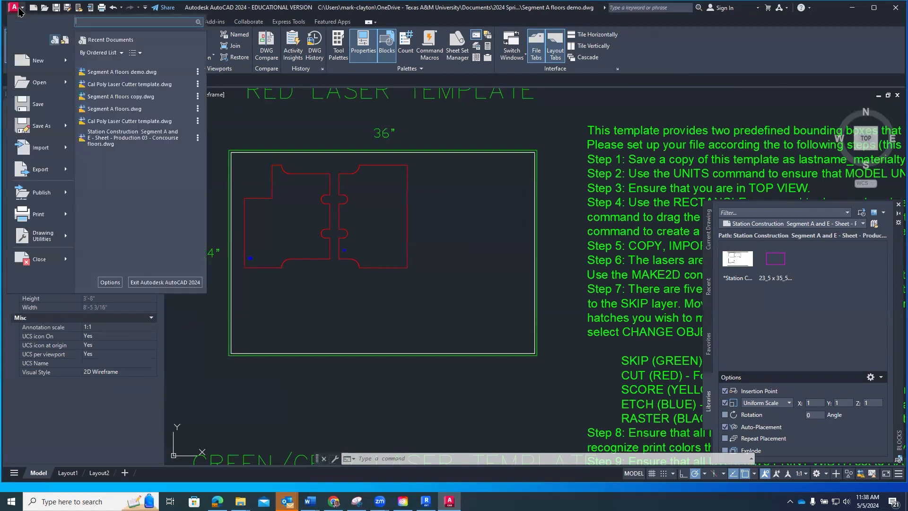
{"action": "left_click", "coordinate": [36, 108]}
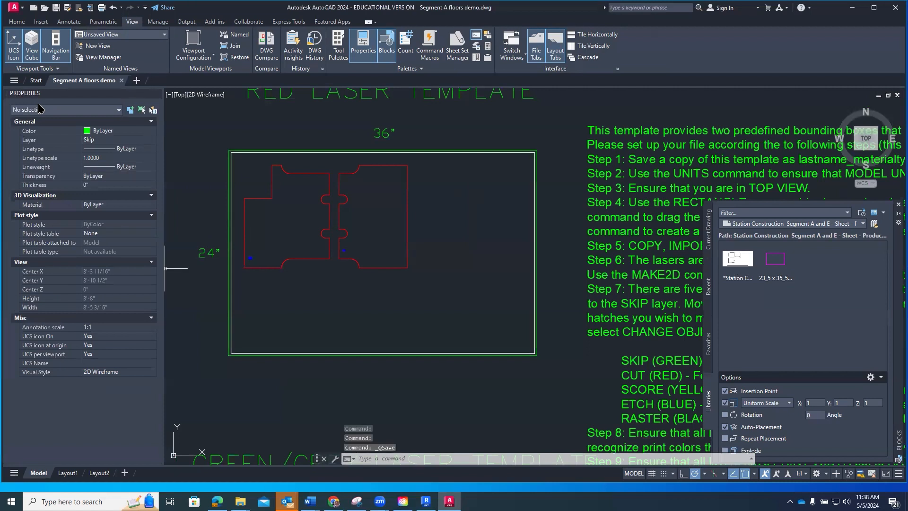